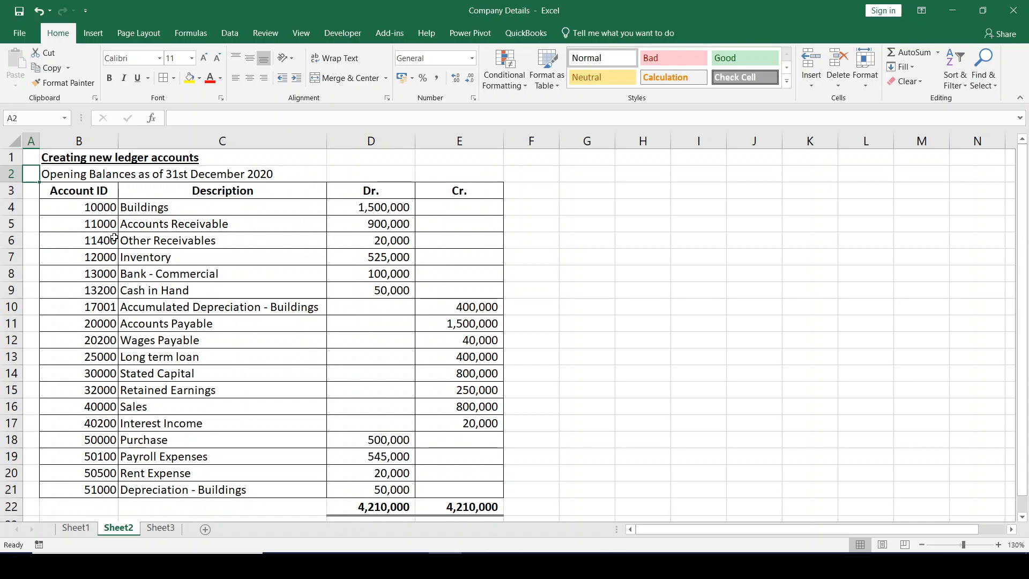
- Switch to QuickBooks, start a new general journal entry, and dismiss the notice about assigning entry numbers
key("alt+Tab")
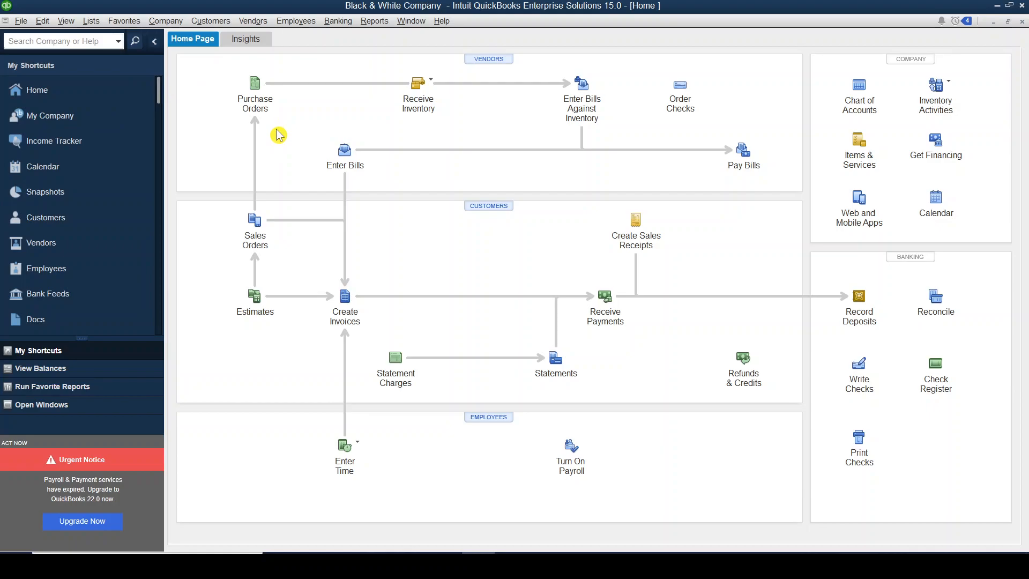
left_click(171, 24)
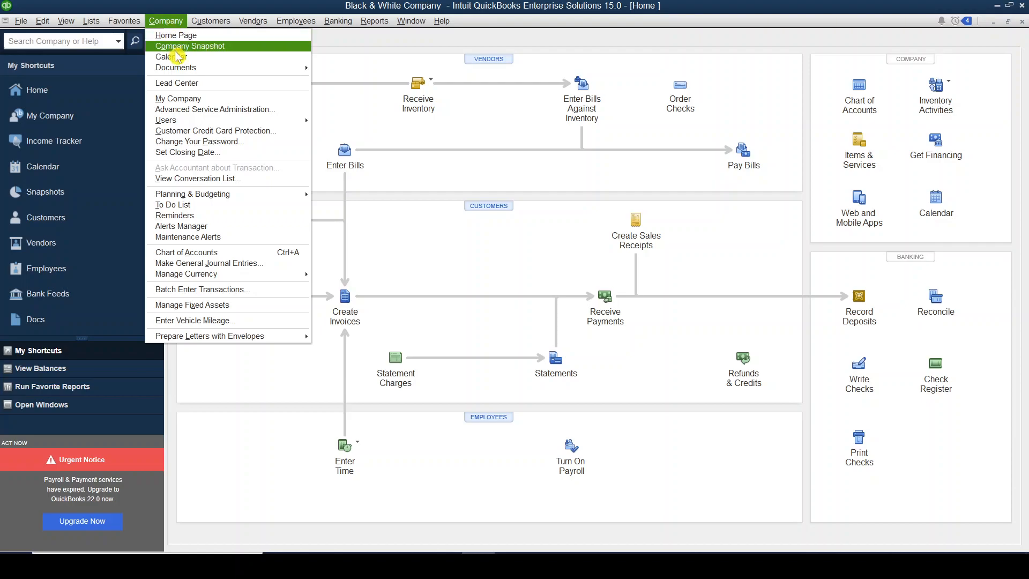
left_click(272, 264)
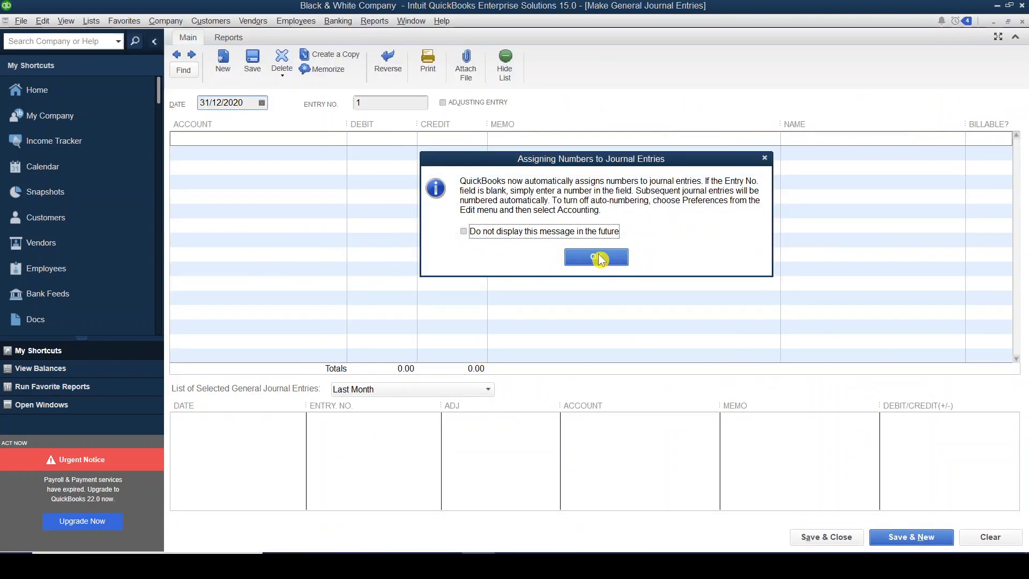
left_click(601, 258)
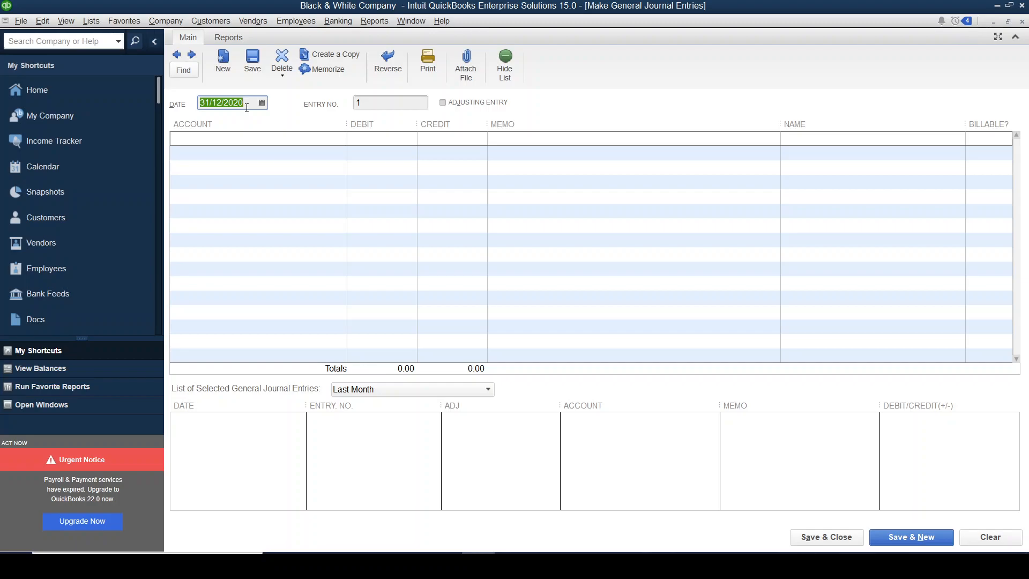
- Compare the journal entry date with the opening-balance date in the Excel sheet, and review the account rows in B4:E21
key("alt+Tab")
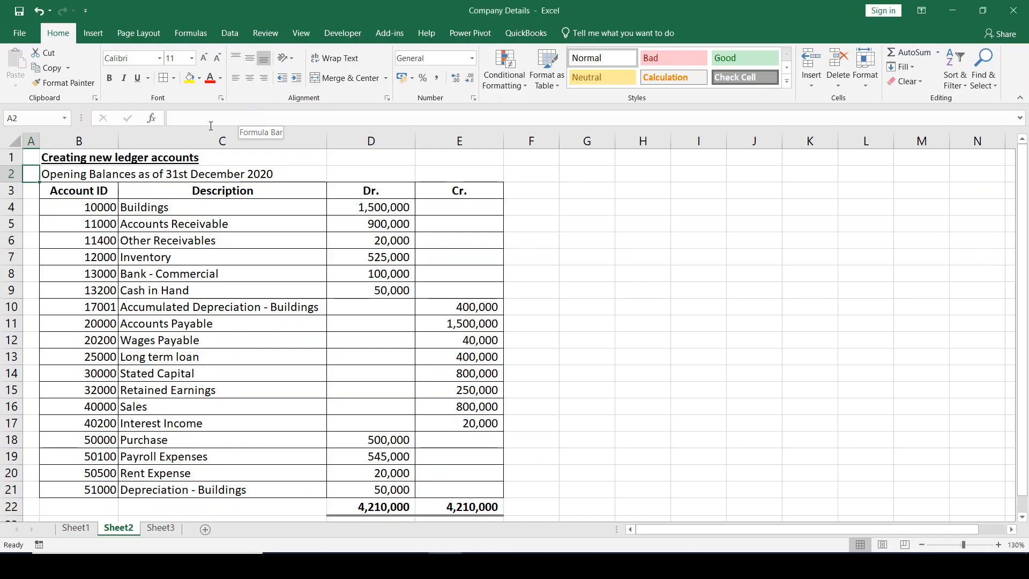
left_click(76, 174)
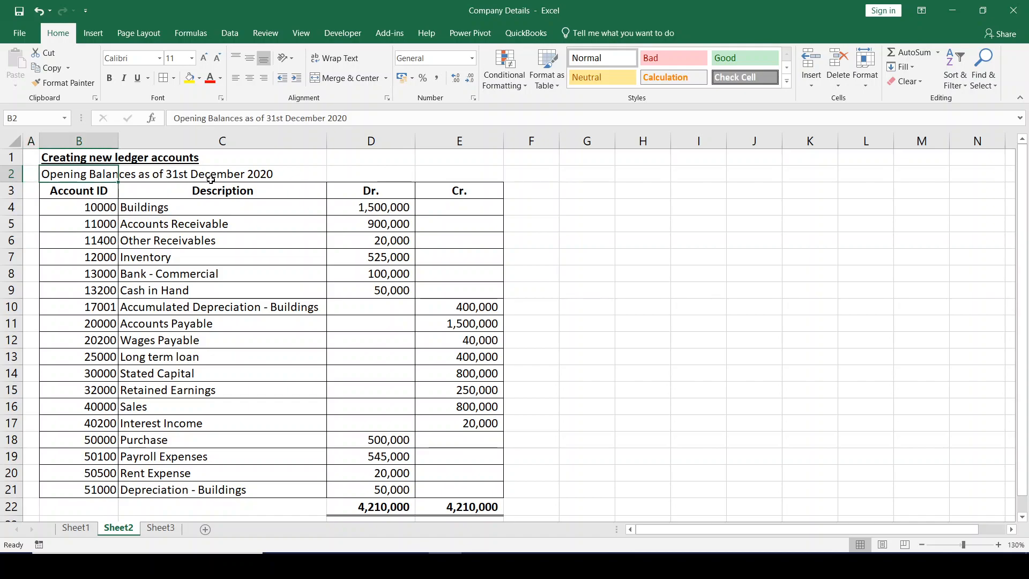
key("alt+Tab")
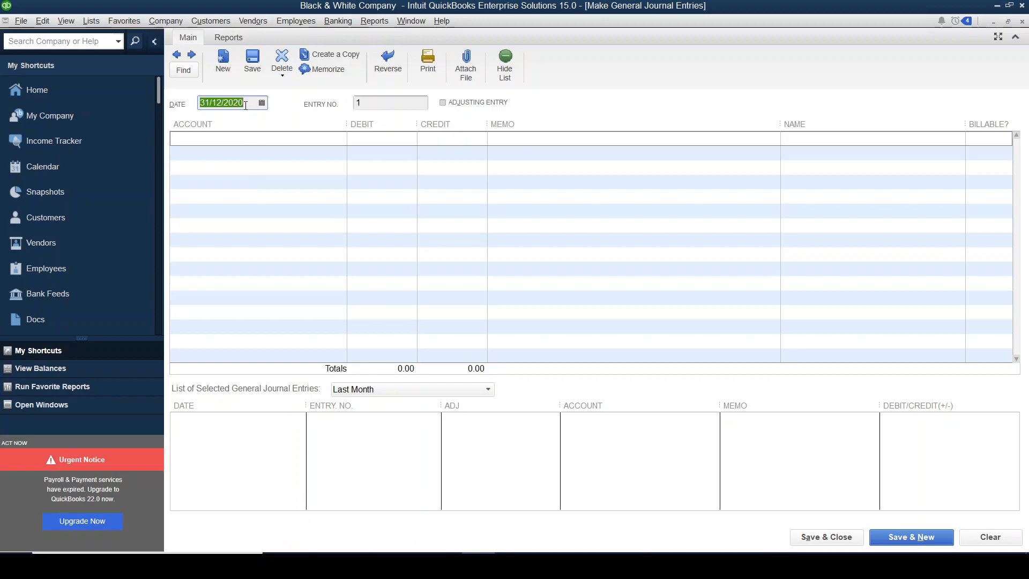
left_click(245, 105)
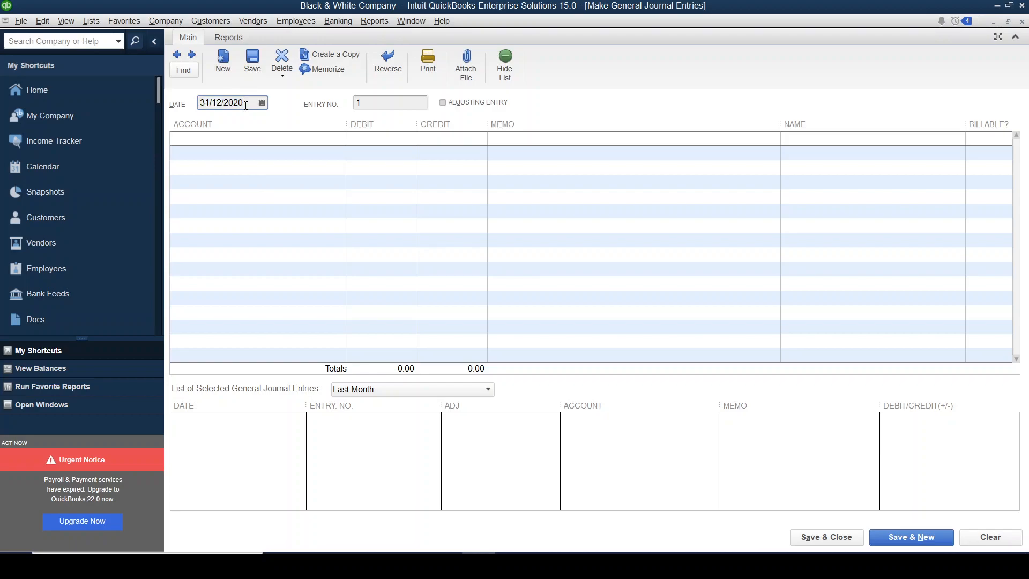
key("alt+Tab")
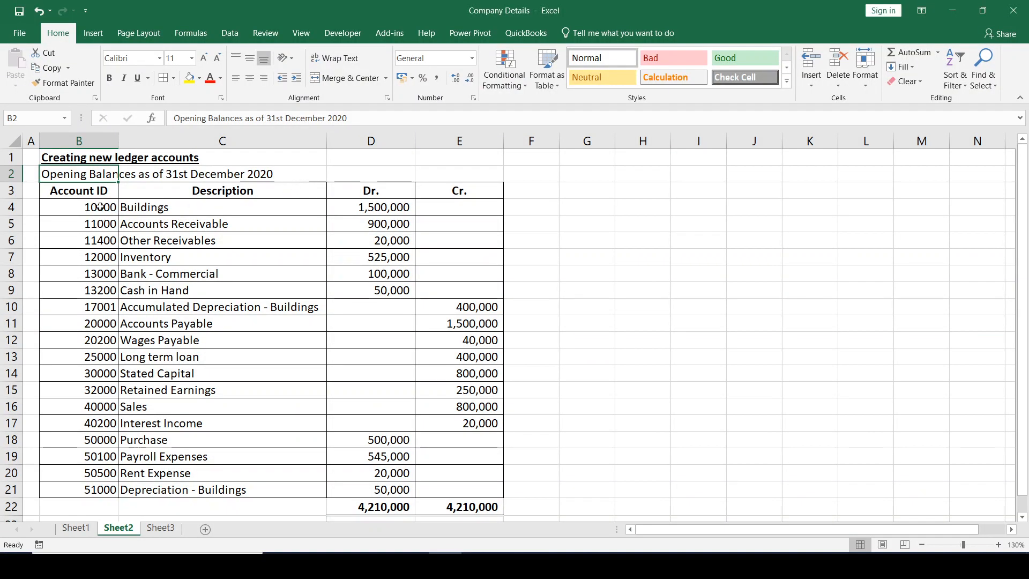
left_click_drag(83, 206, 427, 488)
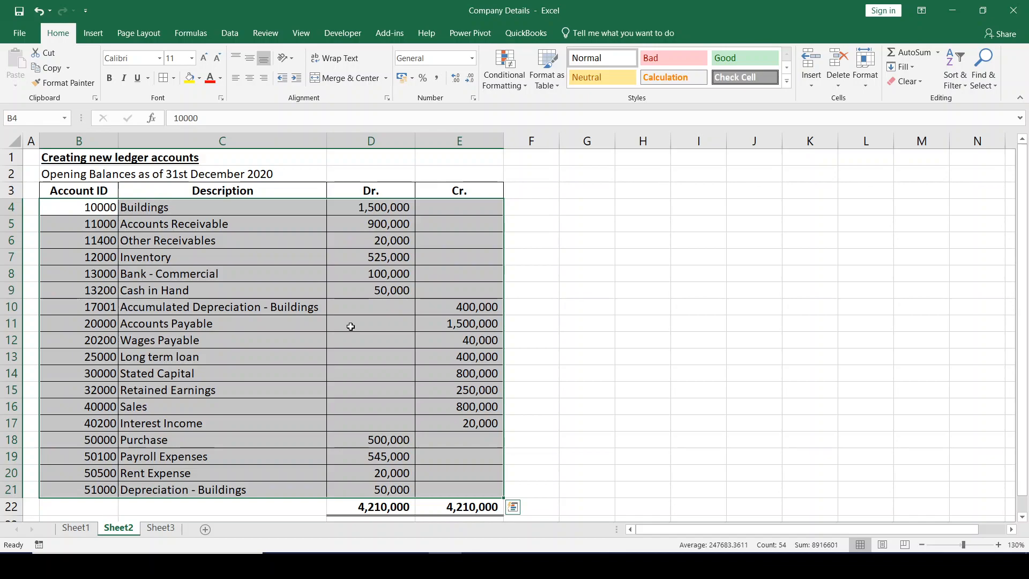
- Switch back to QuickBooks, close the journal entry form, and open the Chart of Accounts
key("alt+Tab")
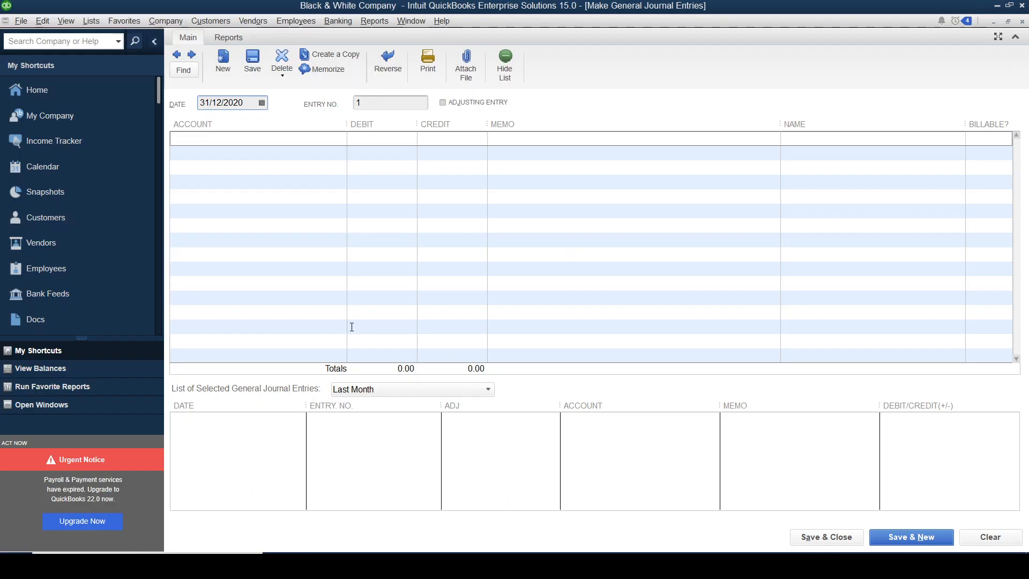
left_click(1022, 22)
left_click(858, 88)
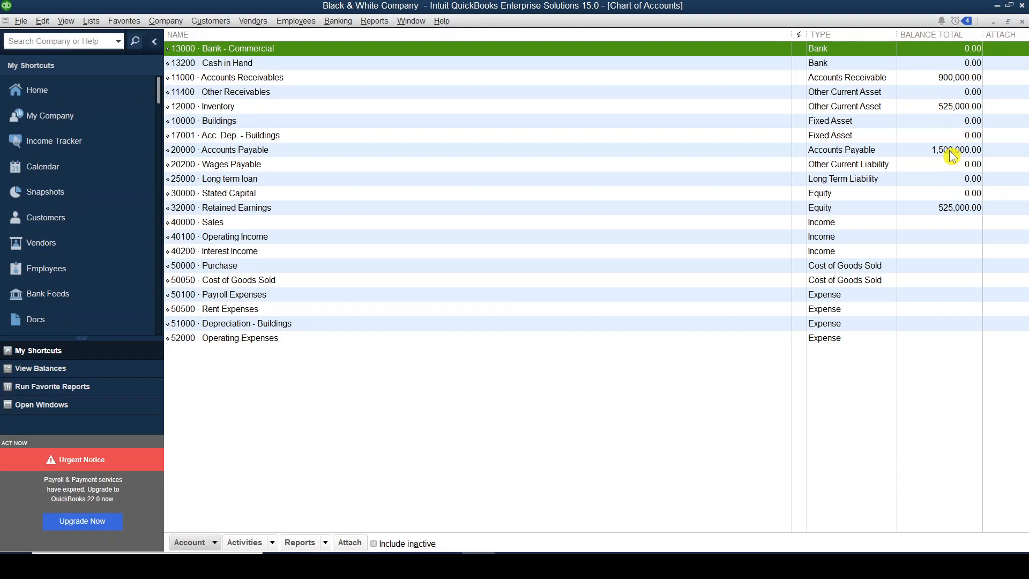
- Switch to the Excel sheet and fill the Accounts Receivable cells B5:D5 with yellow
key("alt+Tab")
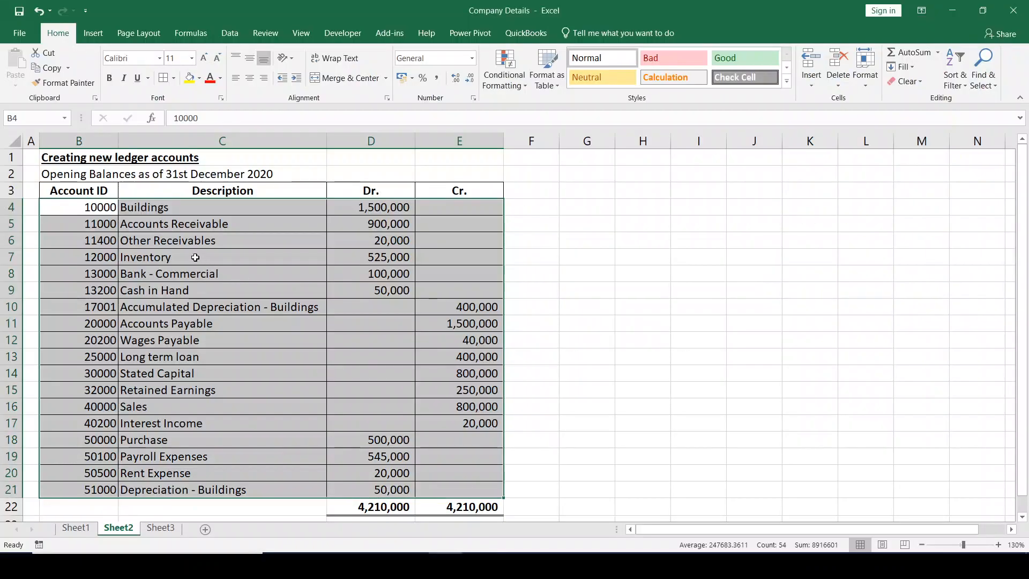
left_click(182, 240)
left_click(90, 224)
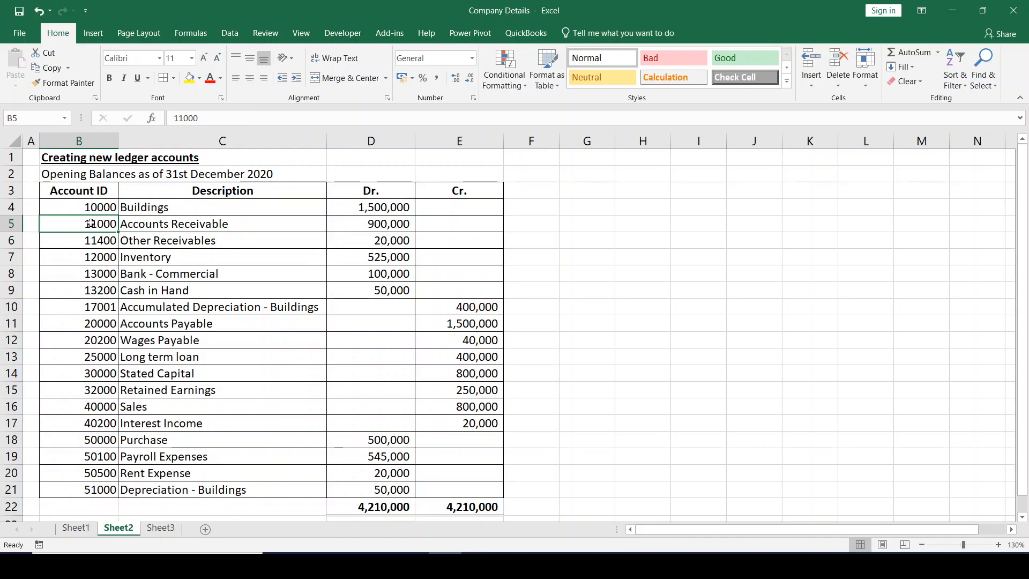
key("shift+Right")
key("shift+Right")
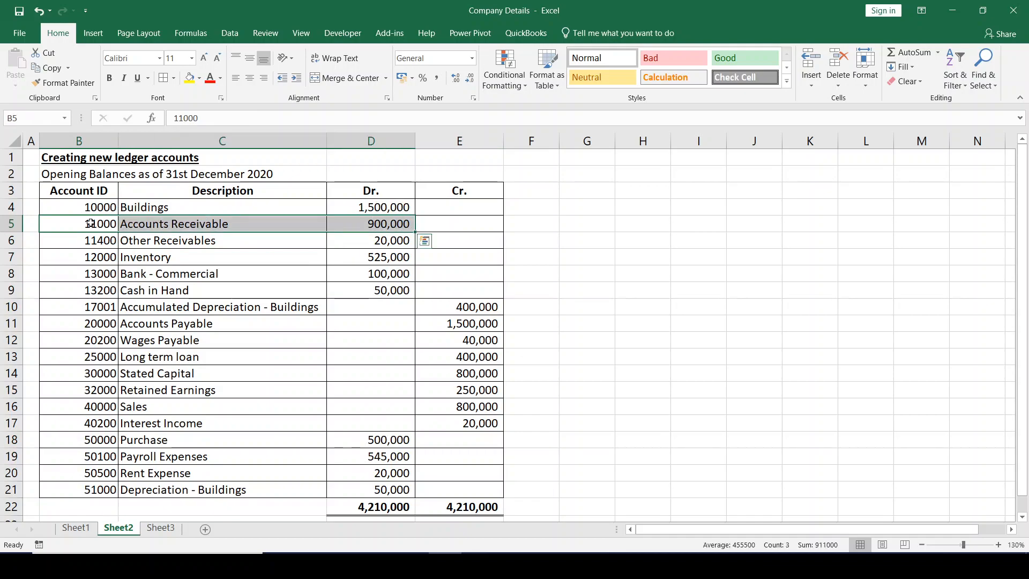
left_click(190, 78)
- Check the receivable and inventory balances in the QuickBooks Chart of Accounts, and fill the Inventory cells B7:D7 in Excel with yellow
key("alt+Tab")
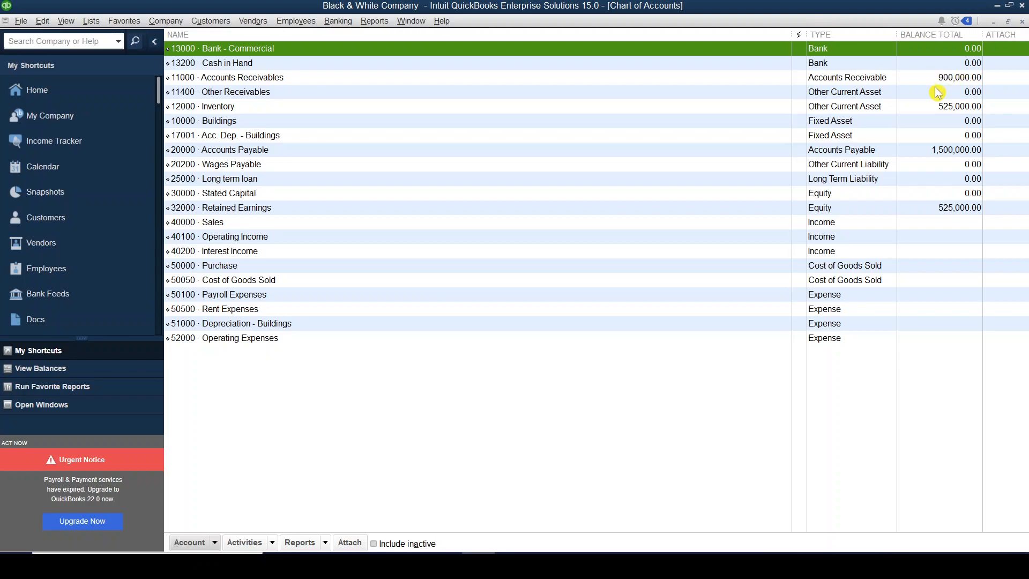
key("alt+Tab")
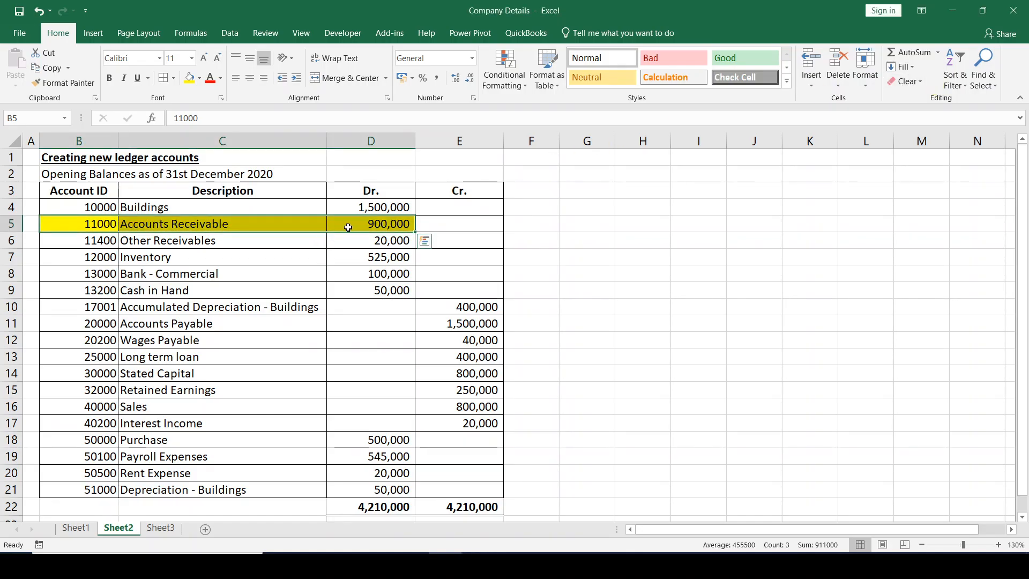
key("alt+Tab")
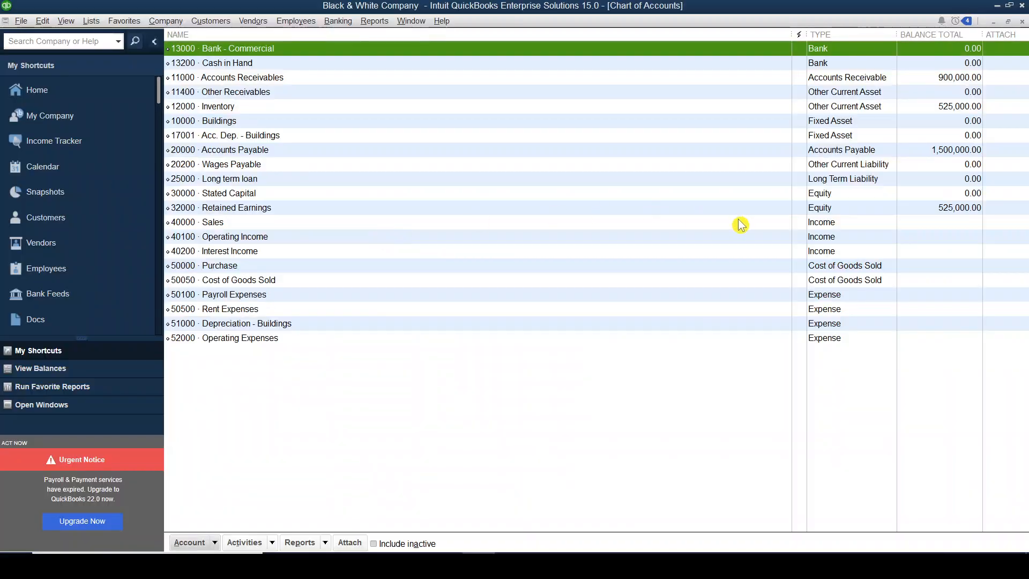
left_click(922, 107)
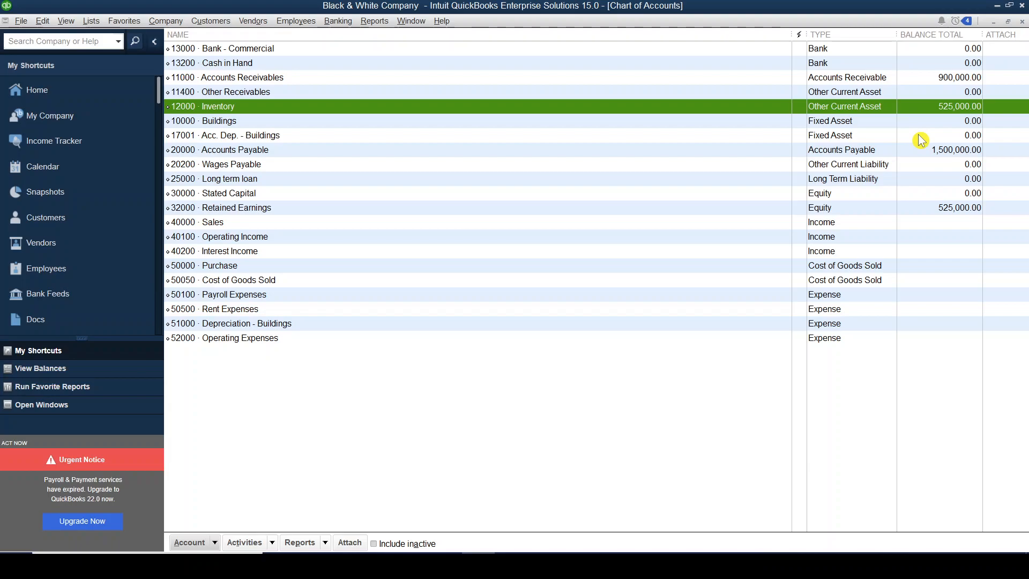
key("alt+Tab")
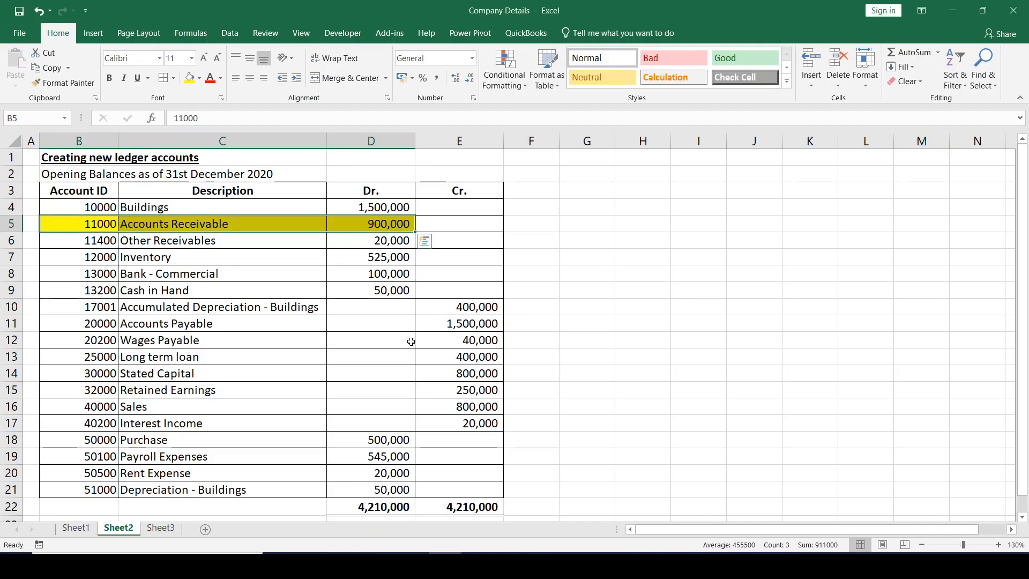
left_click(103, 257)
left_click_drag(103, 257, 354, 259)
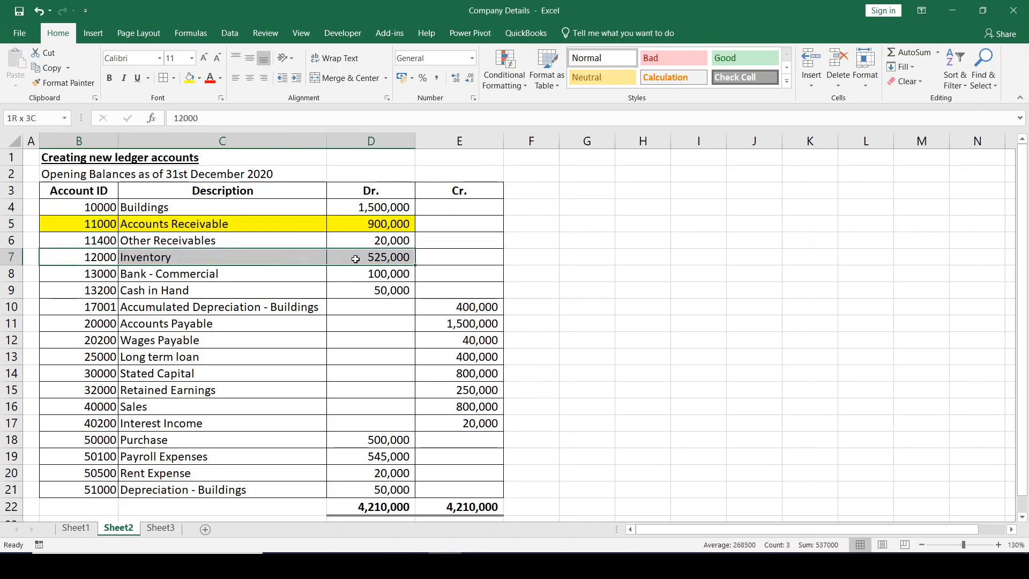
left_click(190, 79)
- Check the Accounts Payable balance in QuickBooks and fill the Accounts Payable cells B11:E11 in Excel with yellow
key("alt+Tab")
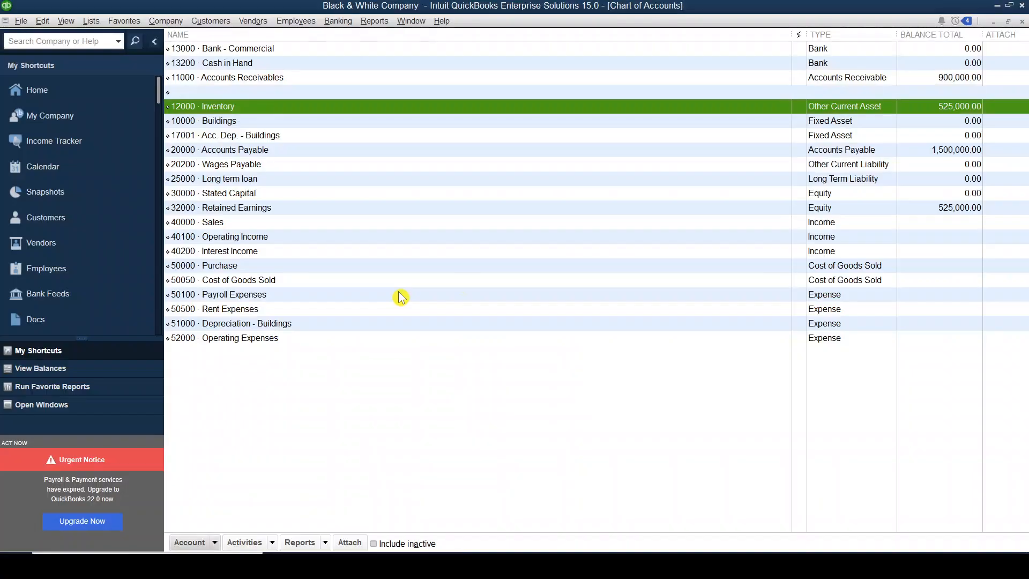
left_click(942, 154)
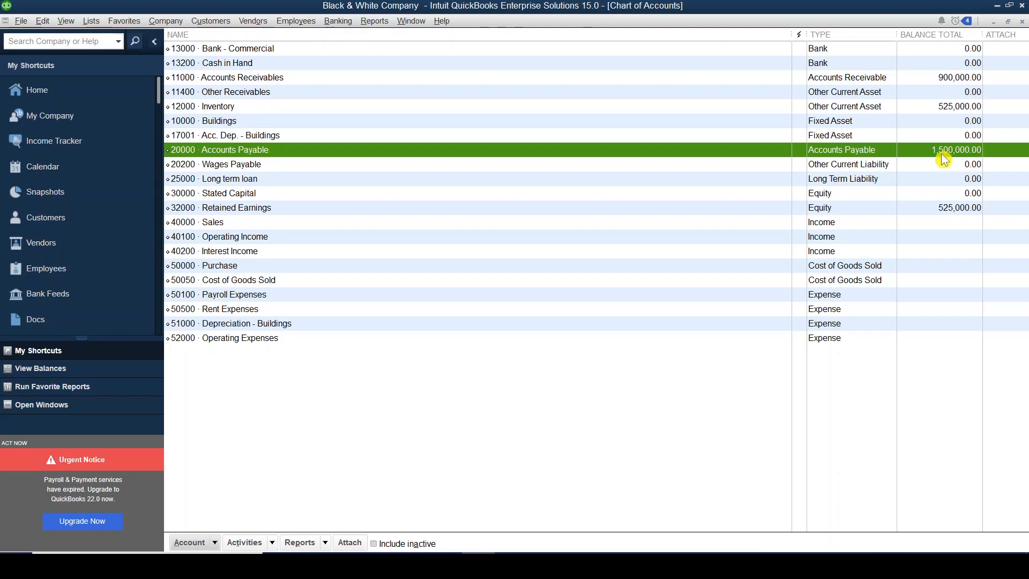
key("alt+Tab")
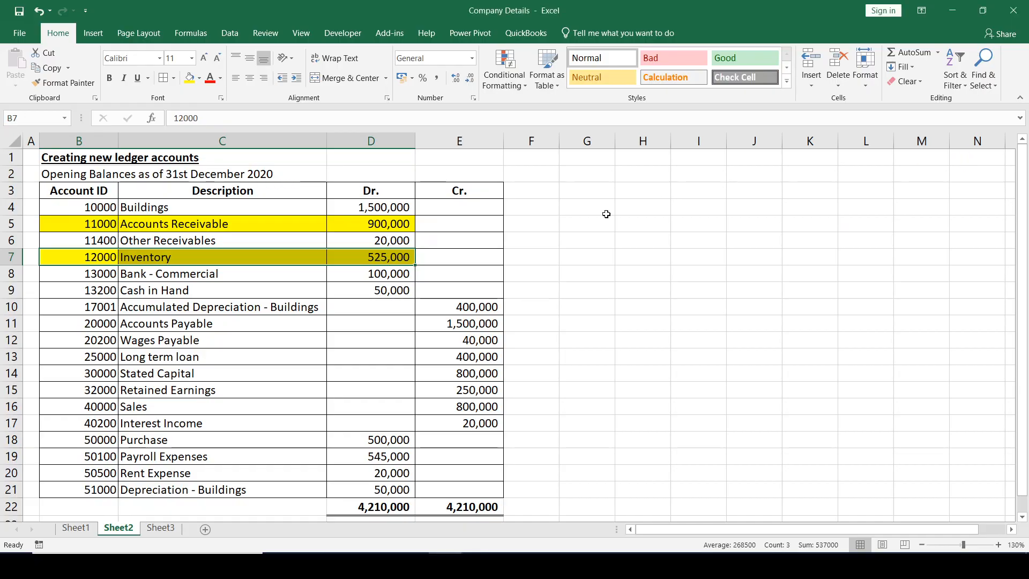
left_click_drag(101, 321, 453, 322)
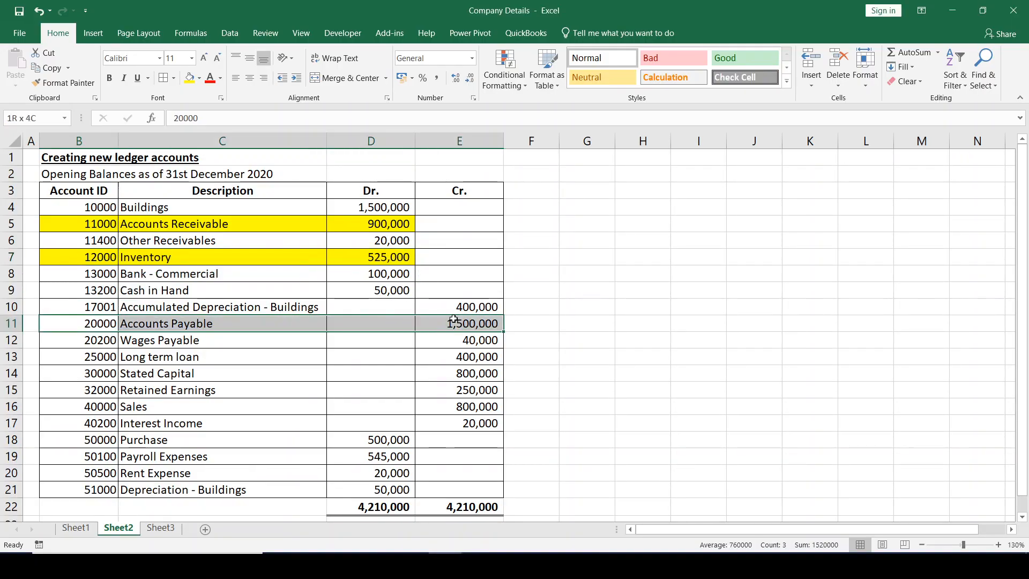
left_click(190, 78)
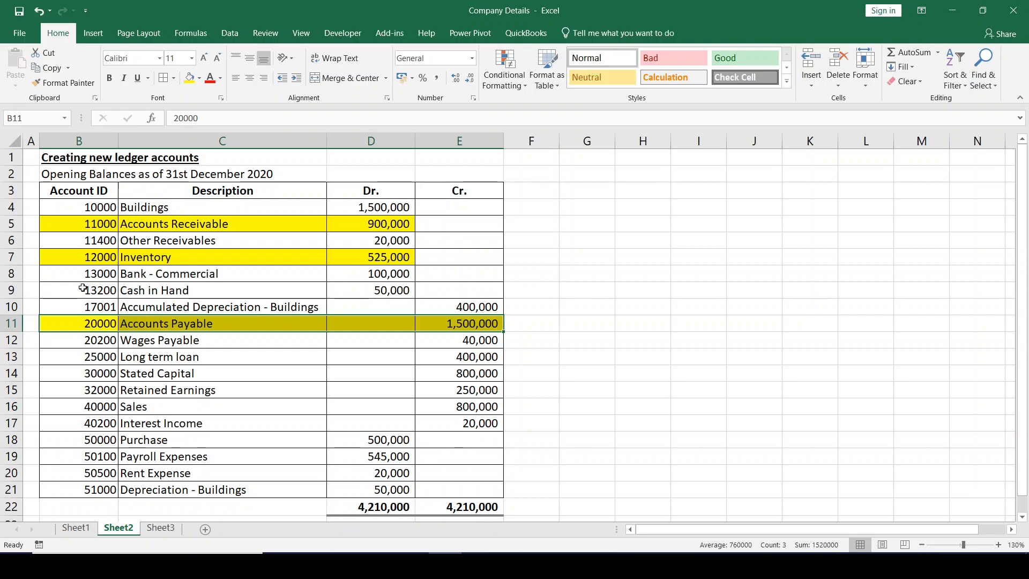
- Extend the yellow fill into the credit column for the Accounts Receivable and Inventory rows, cells E5 and E7
left_click_drag(436, 225, 389, 229)
left_click(189, 78)
left_click(427, 258)
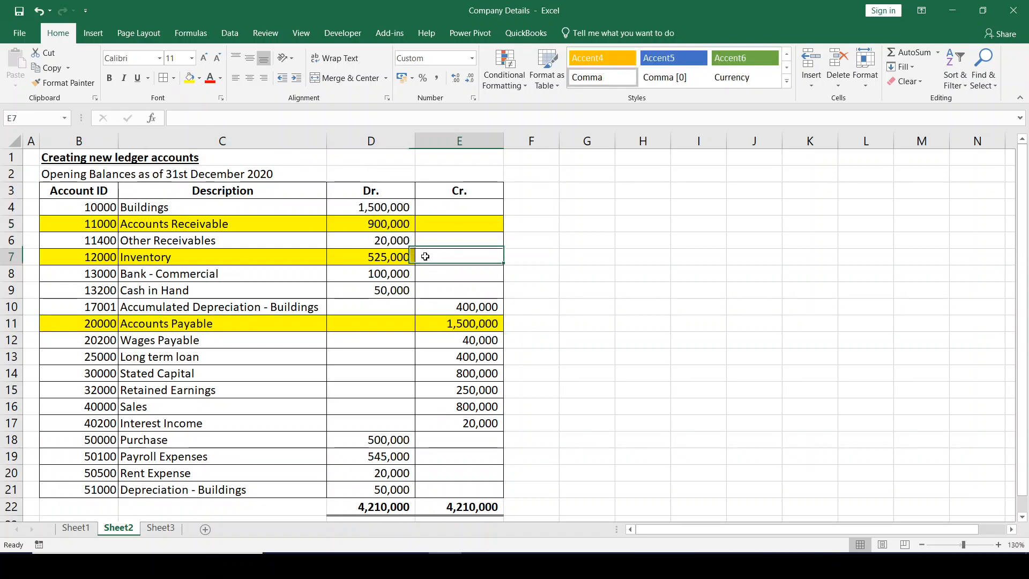
left_click(189, 78)
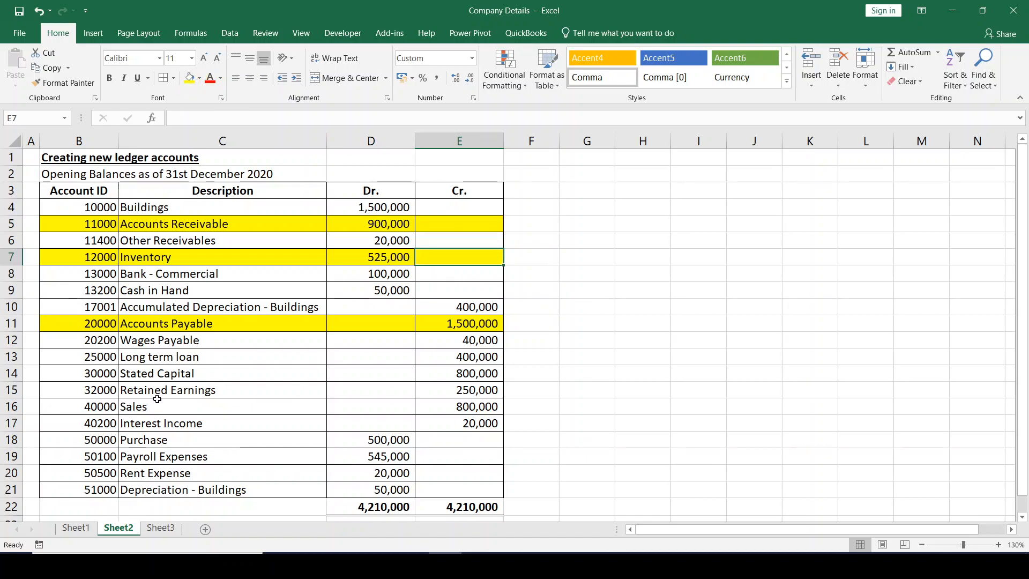
- Mark the Retained Earnings row B15:E15 with red text and no fill
left_click(102, 390)
left_click_drag(222, 390, 460, 393)
left_click(199, 78)
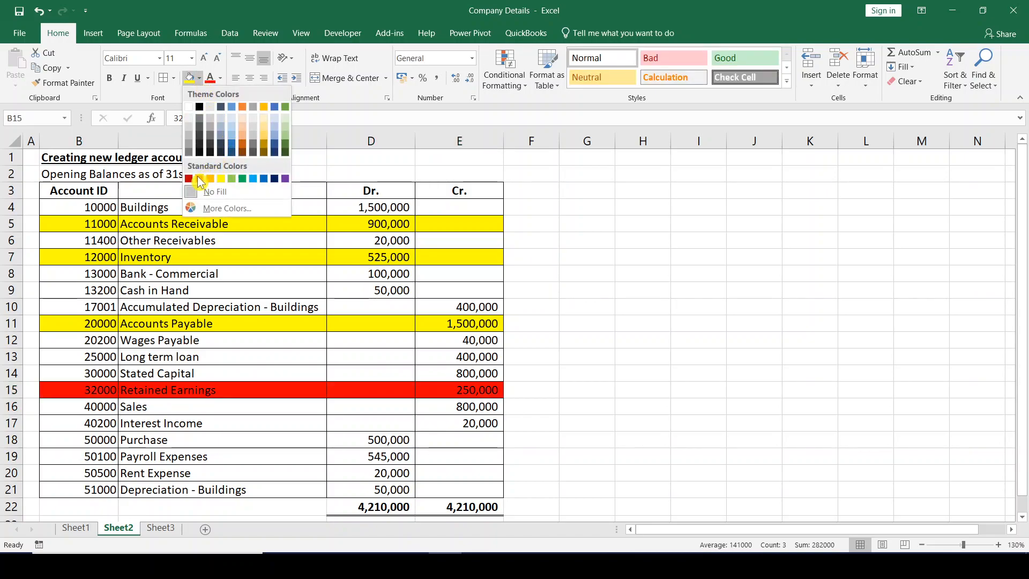
left_click(217, 139)
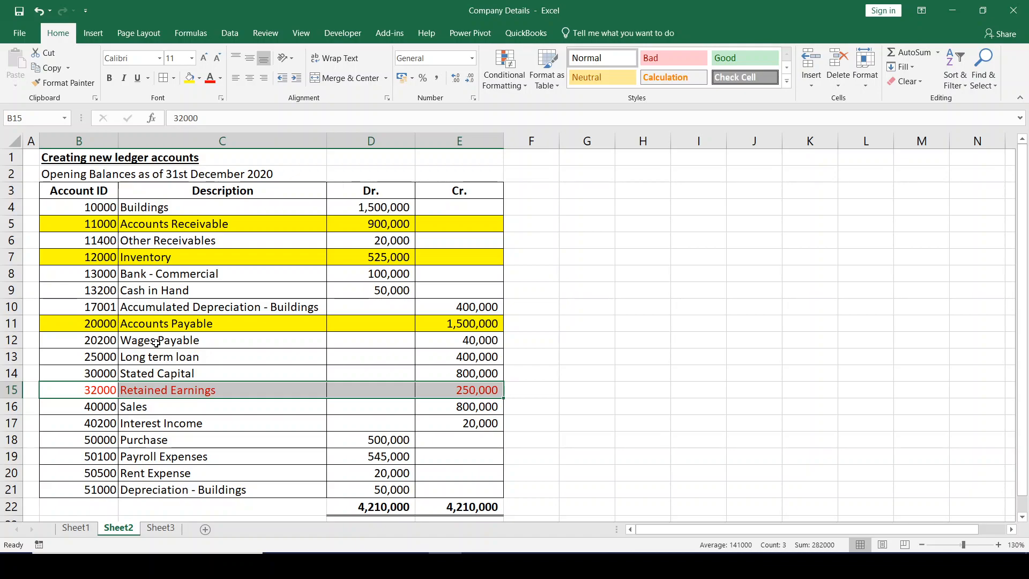
- Switch to QuickBooks, close the Chart of Accounts, and open a new general journal entry, dismissing the automatic numbering notice
left_click(103, 209)
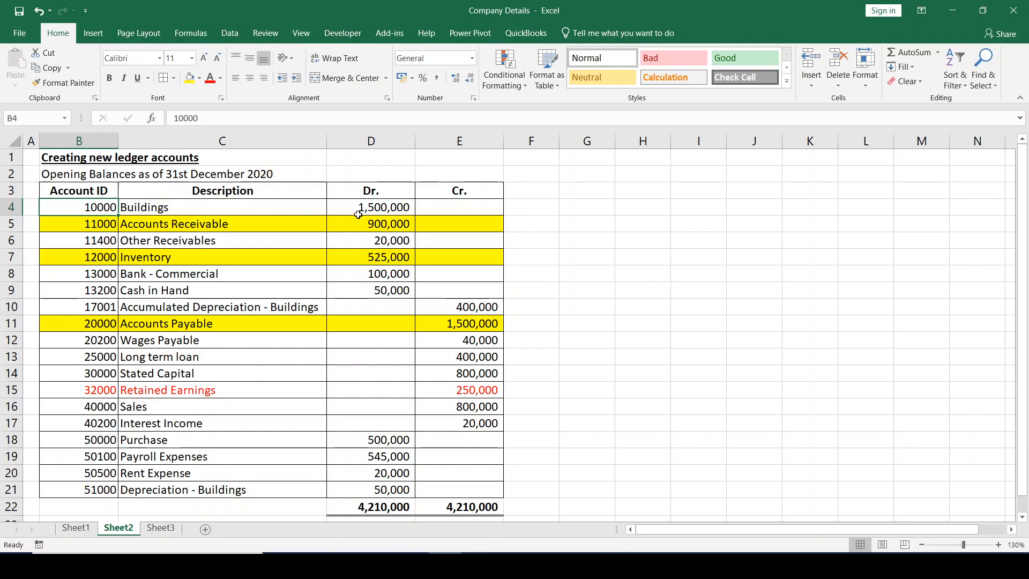
key("alt+Tab")
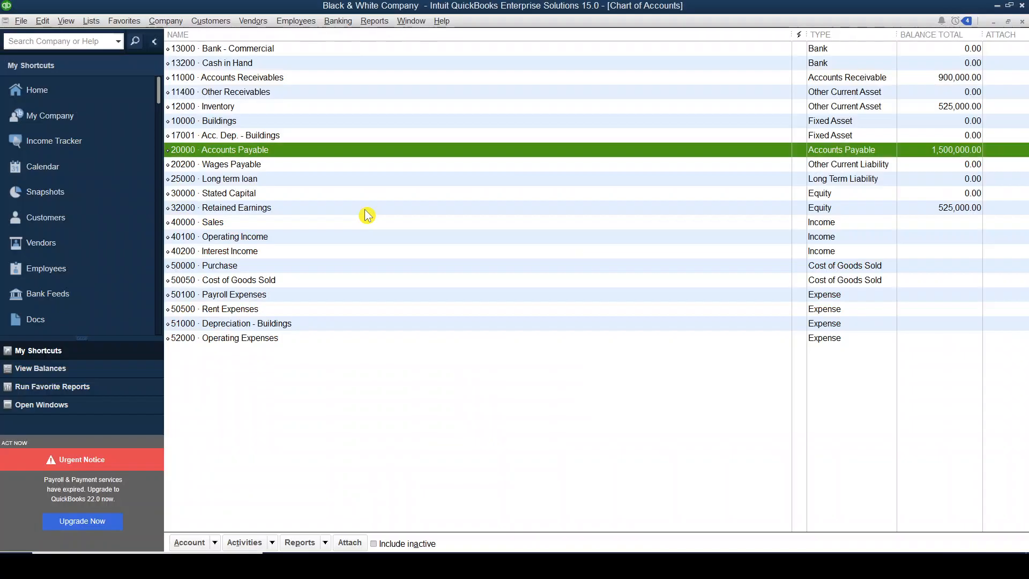
key("alt+Tab")
key("alt+Tab")
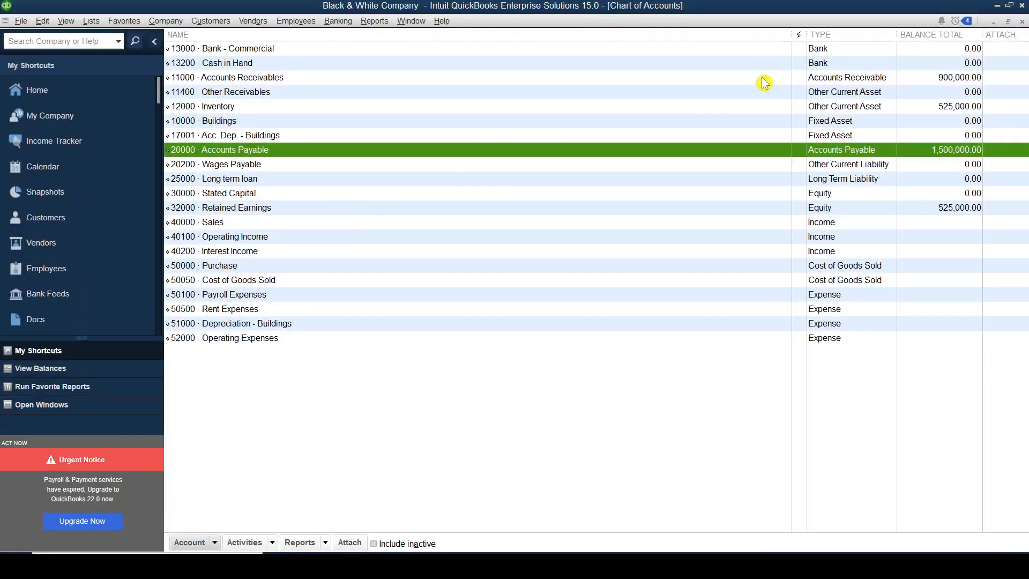
left_click(1022, 22)
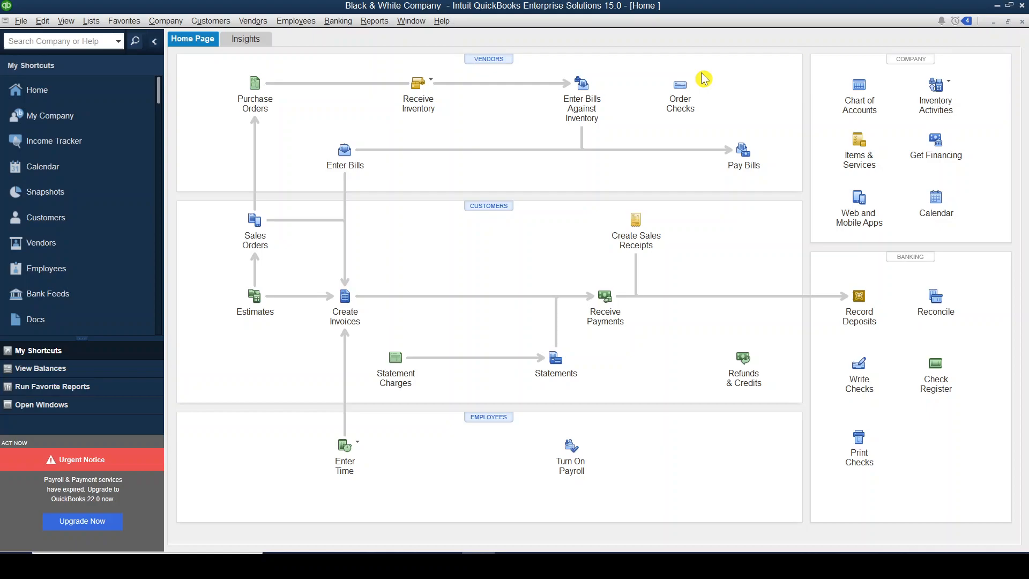
left_click(167, 21)
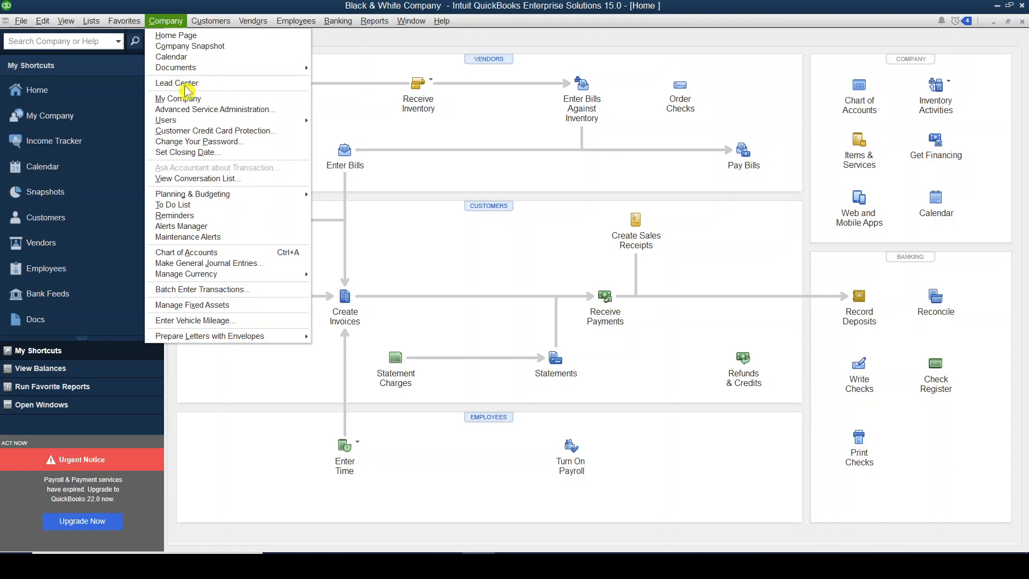
left_click(275, 269)
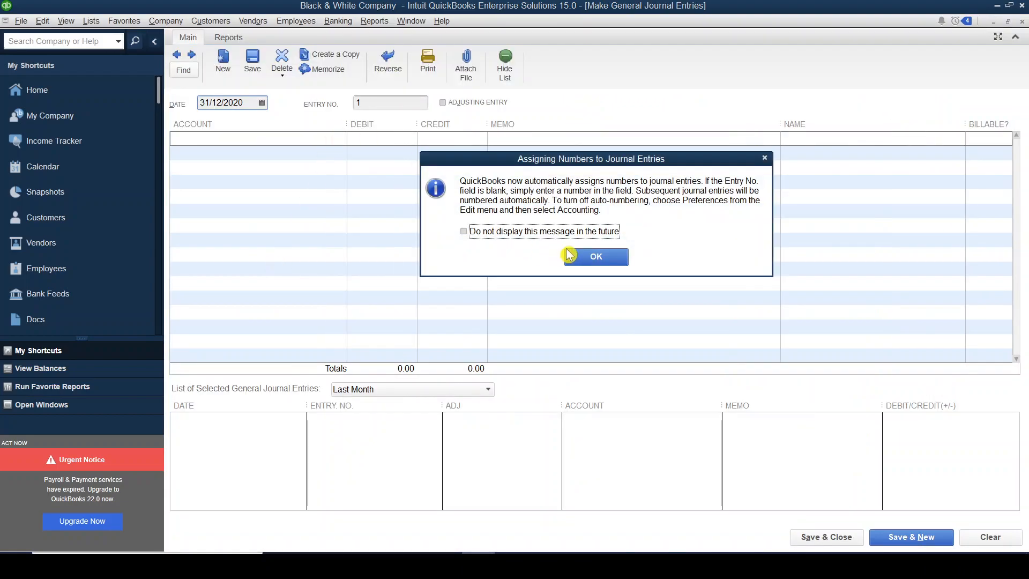
left_click(593, 256)
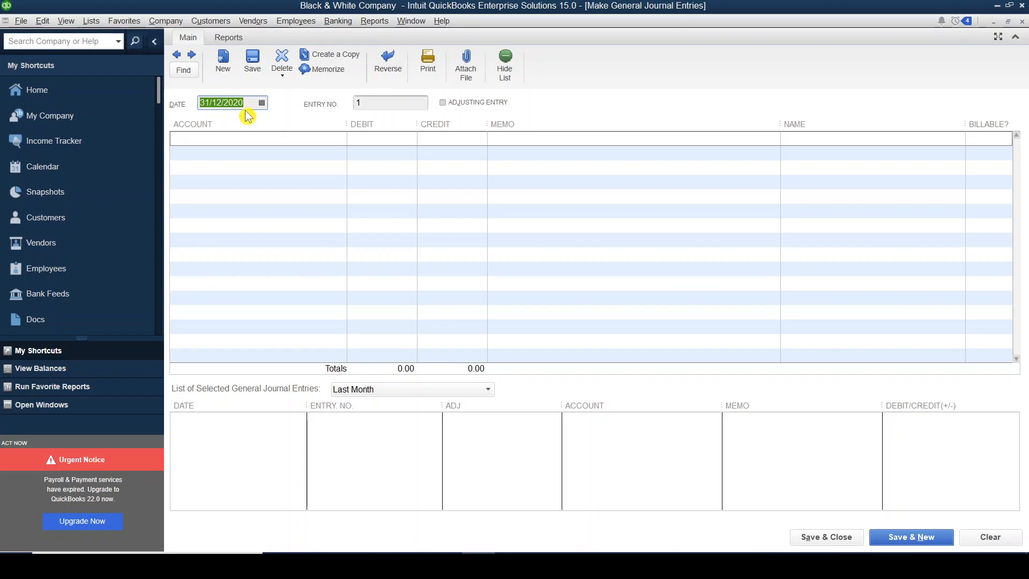
- Add the Buildings account on the first journal line with a debit of 1,500,000 from the Excel sheet
left_click(203, 136)
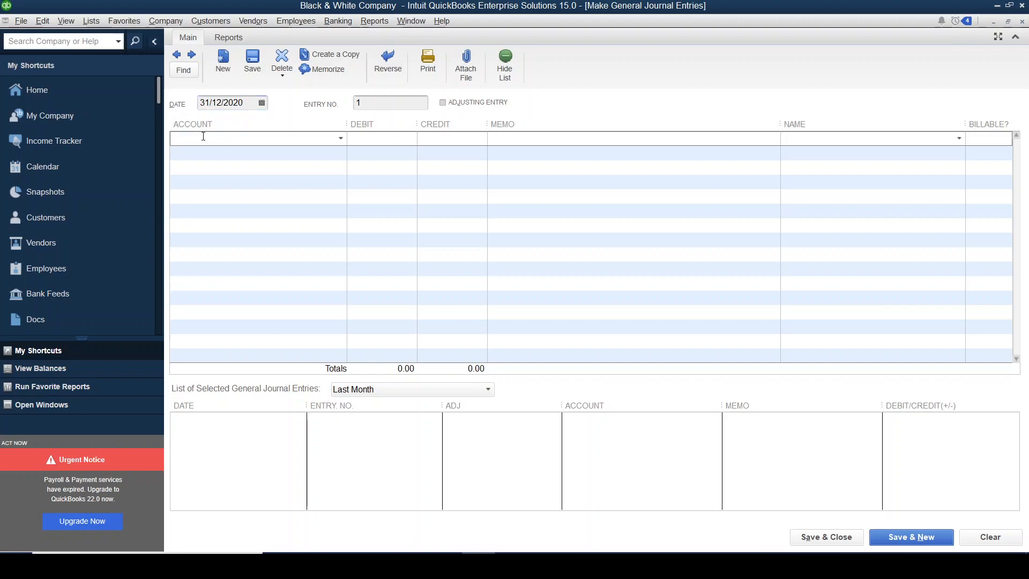
type("Buildings")
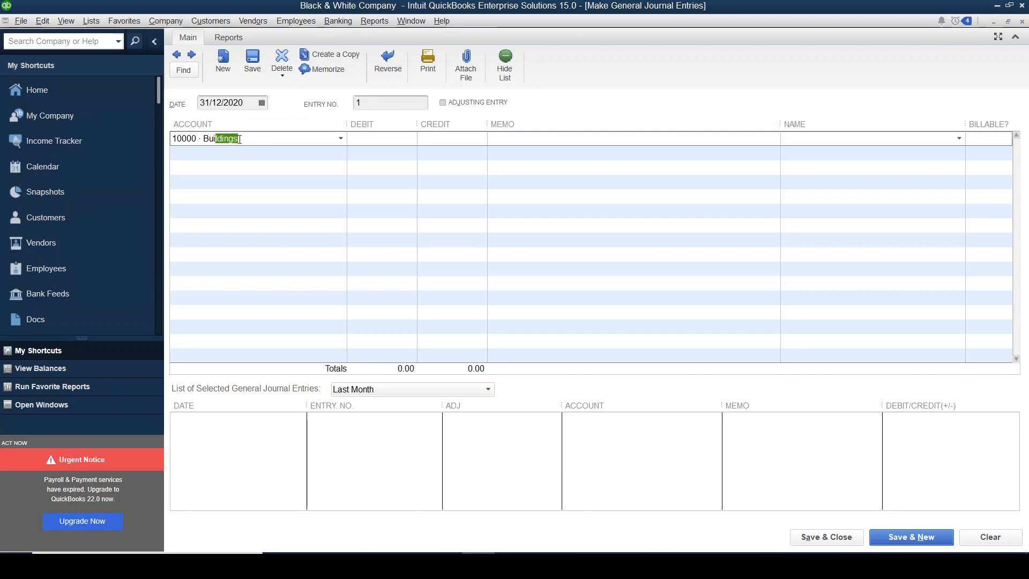
key("alt+Tab")
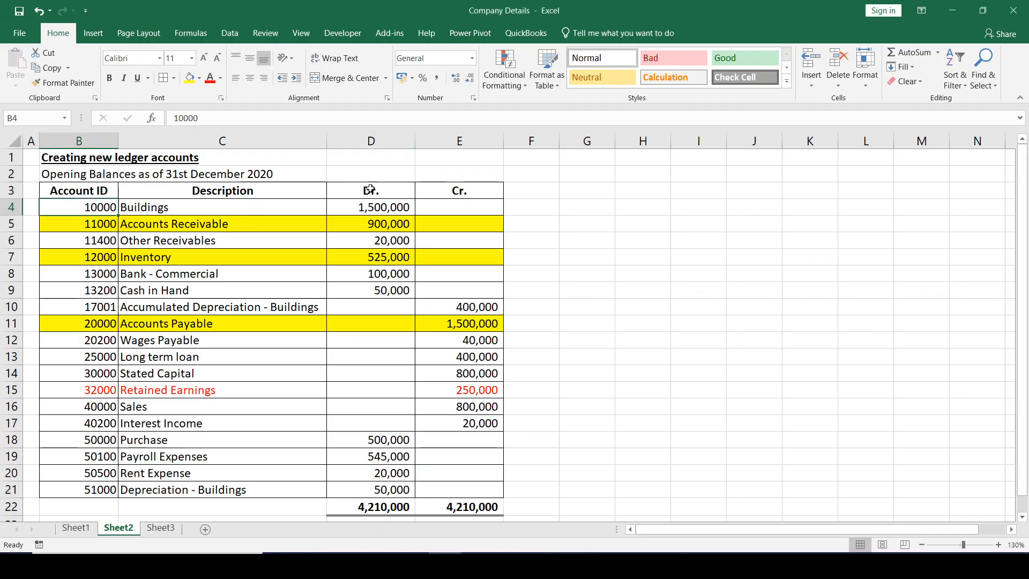
left_click(351, 208)
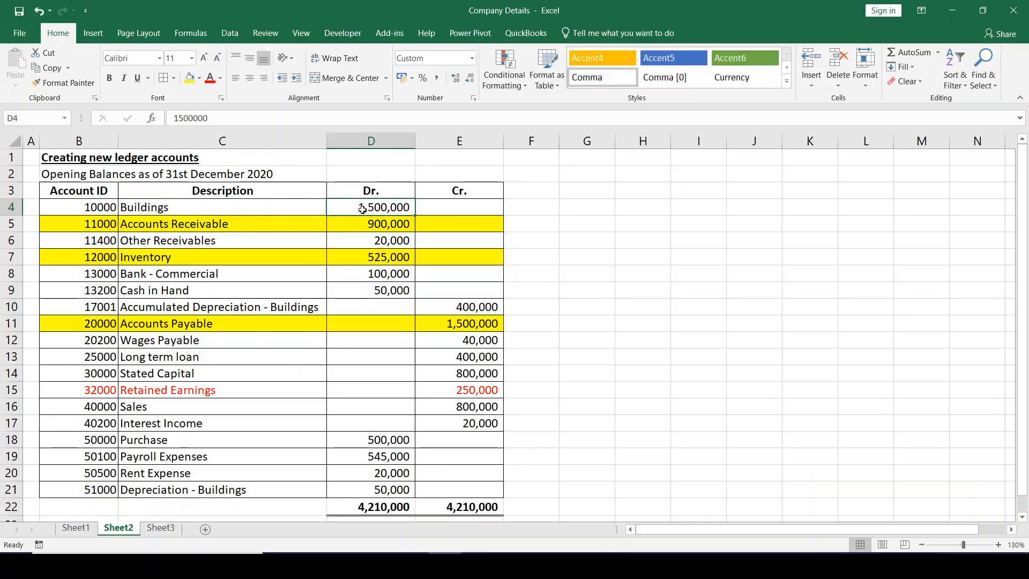
key("alt+Tab")
left_click(381, 144)
type("1500000")
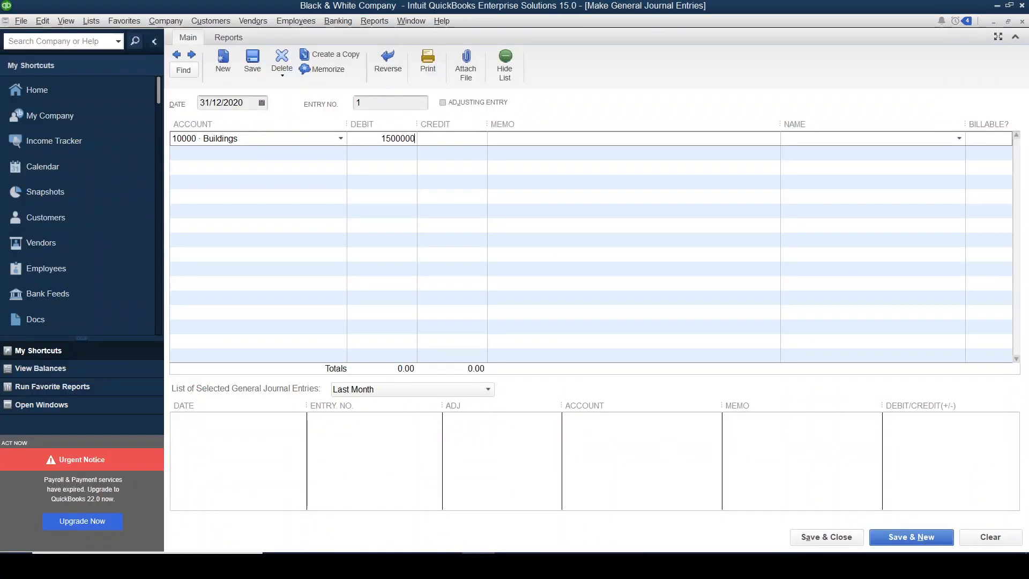
- Enter the memo "Opening balances as of 31st December 2020" on the Buildings journal line
left_click(530, 138)
type("Opening bal")
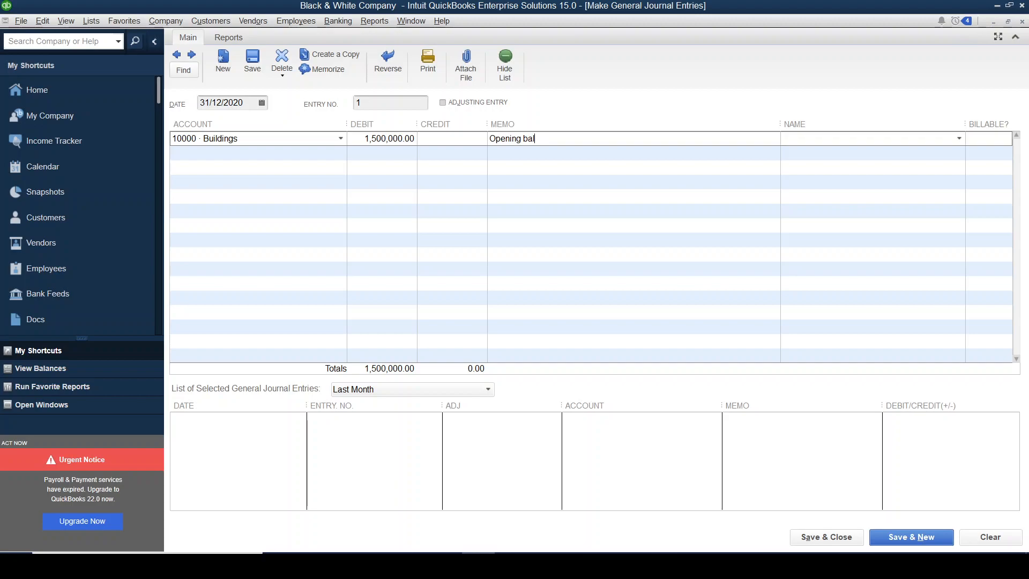
type("ances as of 31st December 2020")
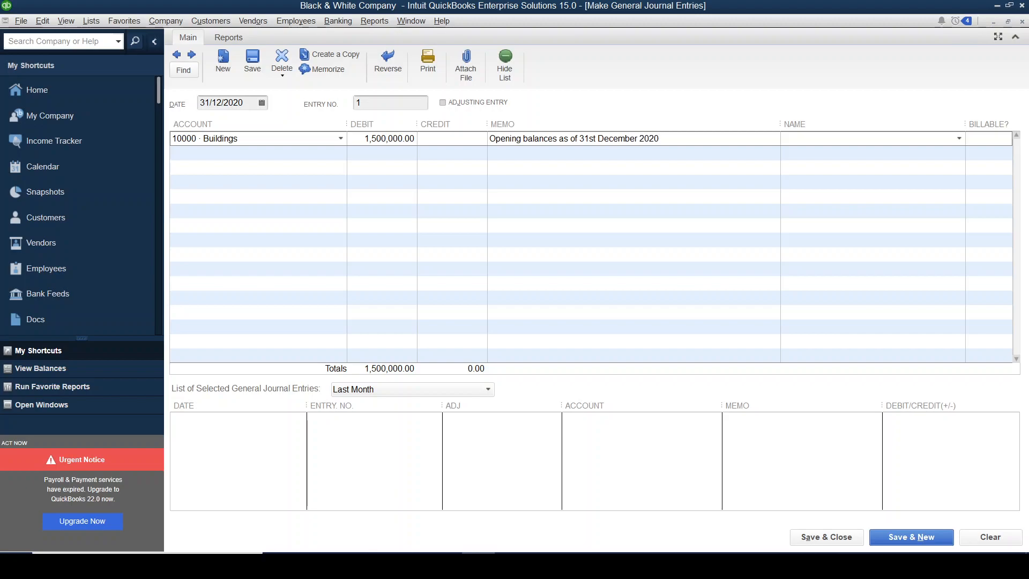
- Look up Other Receivables in the Excel sheet and add it as the second QuickBooks journal line with a debit of 20,000
key("alt+Tab")
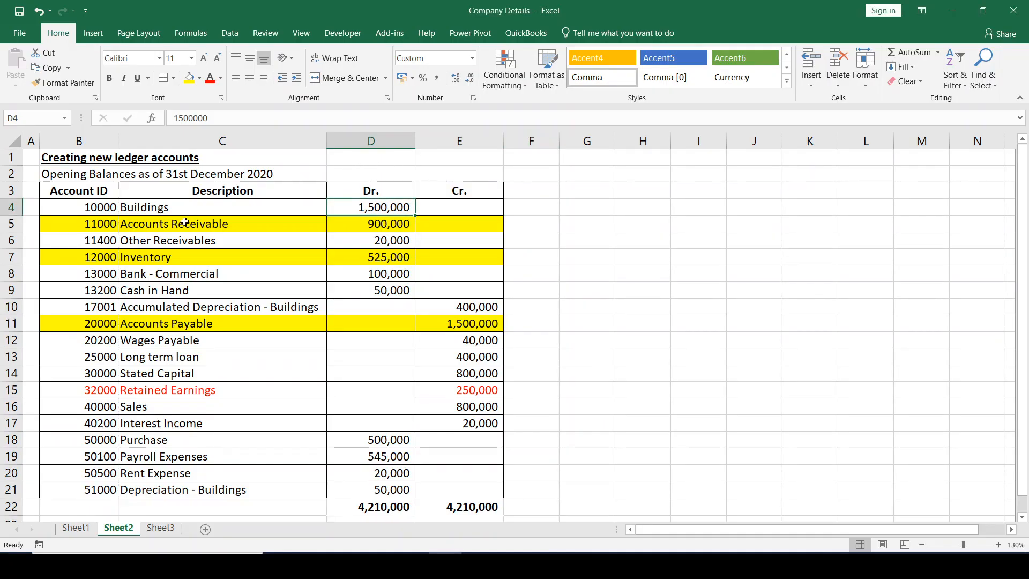
left_click(6, 240)
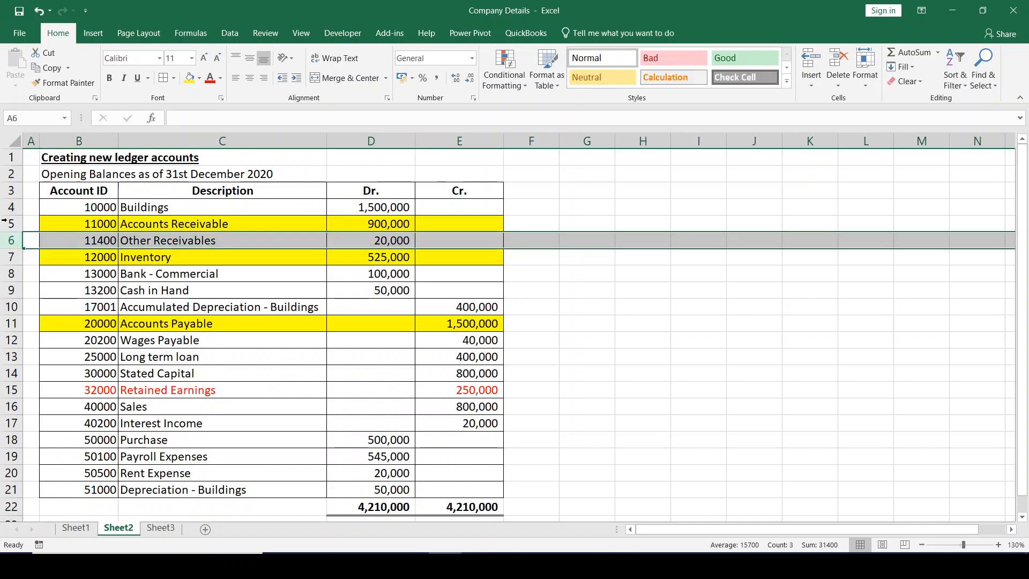
left_click(8, 225)
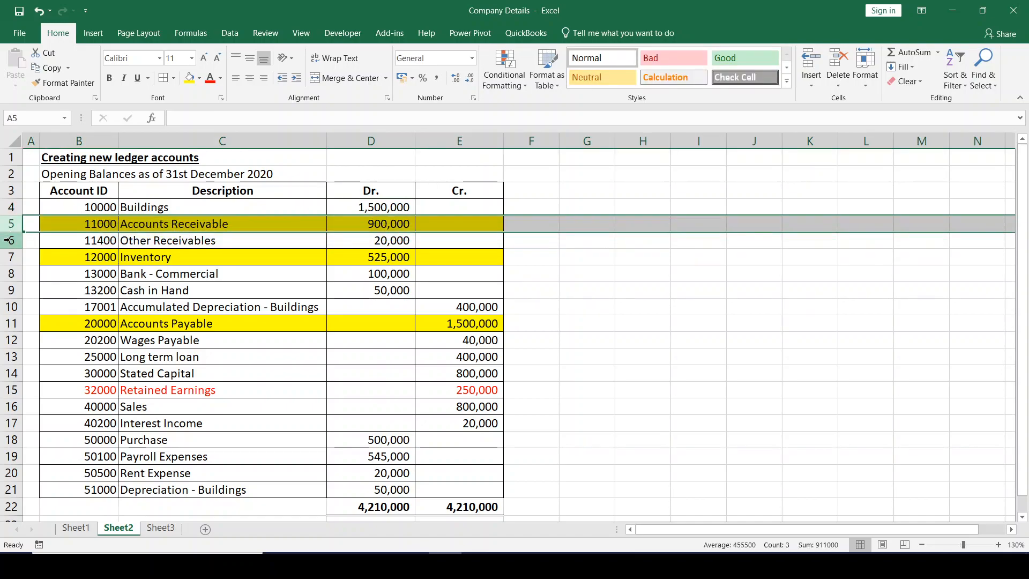
left_click(10, 240)
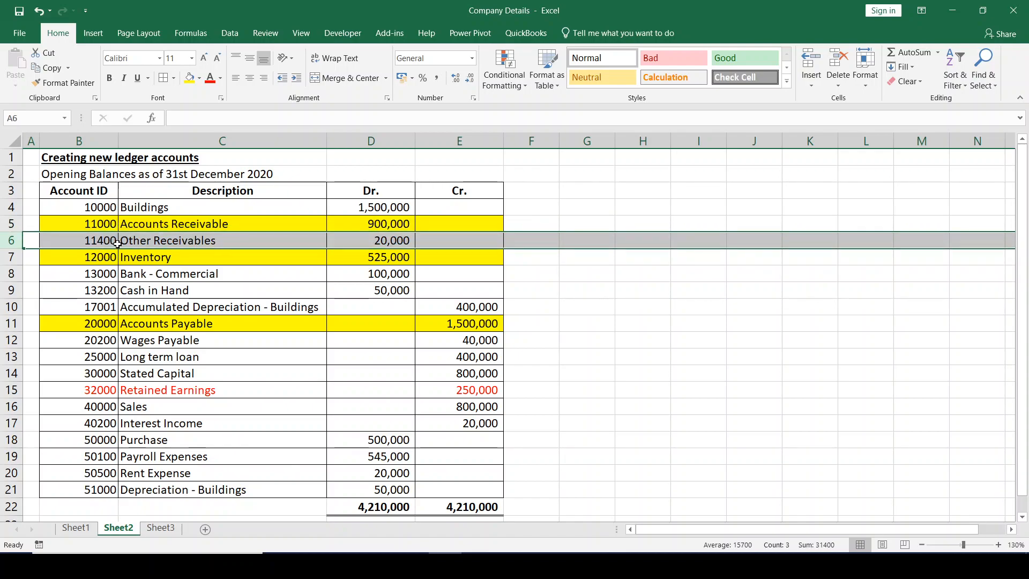
key("alt+Tab")
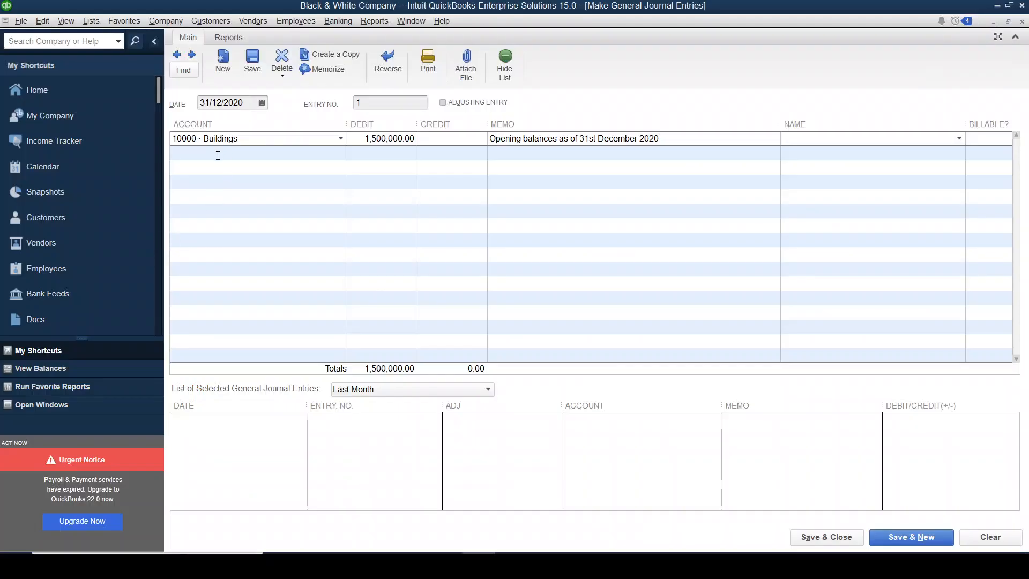
left_click(218, 155)
type("Other Receivables")
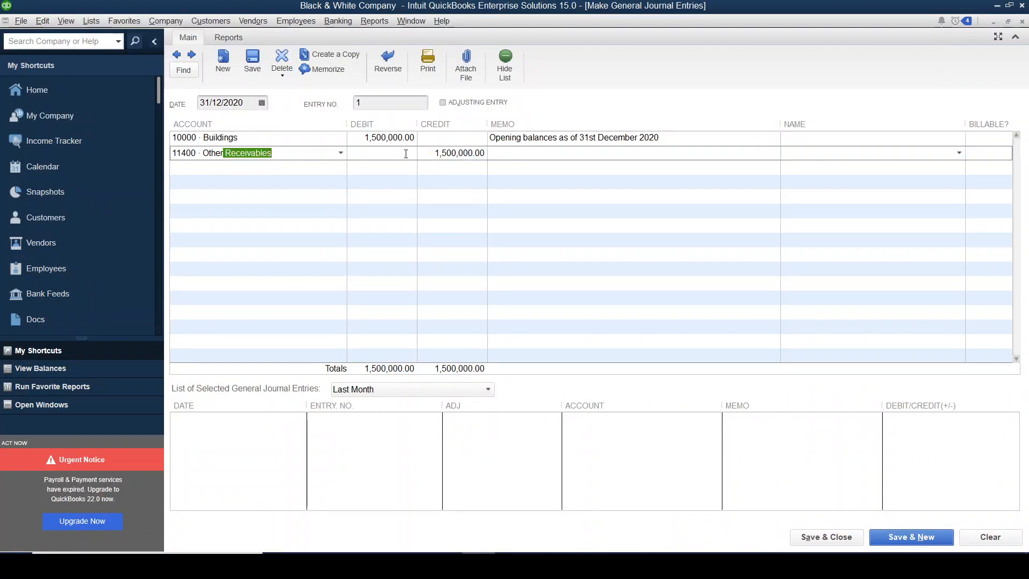
key("alt+Tab")
key("alt+Tab")
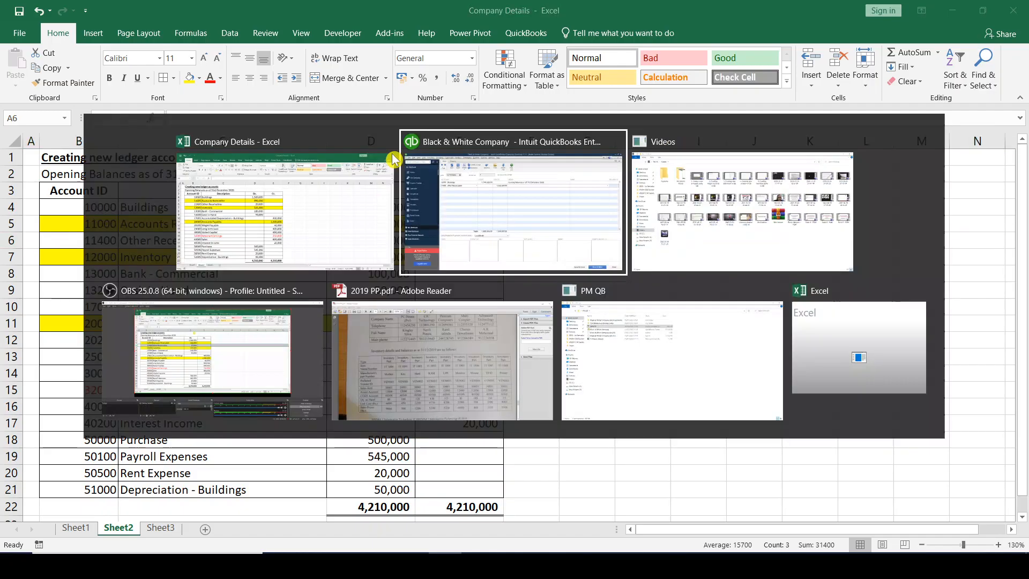
left_click(393, 154)
type("20000")
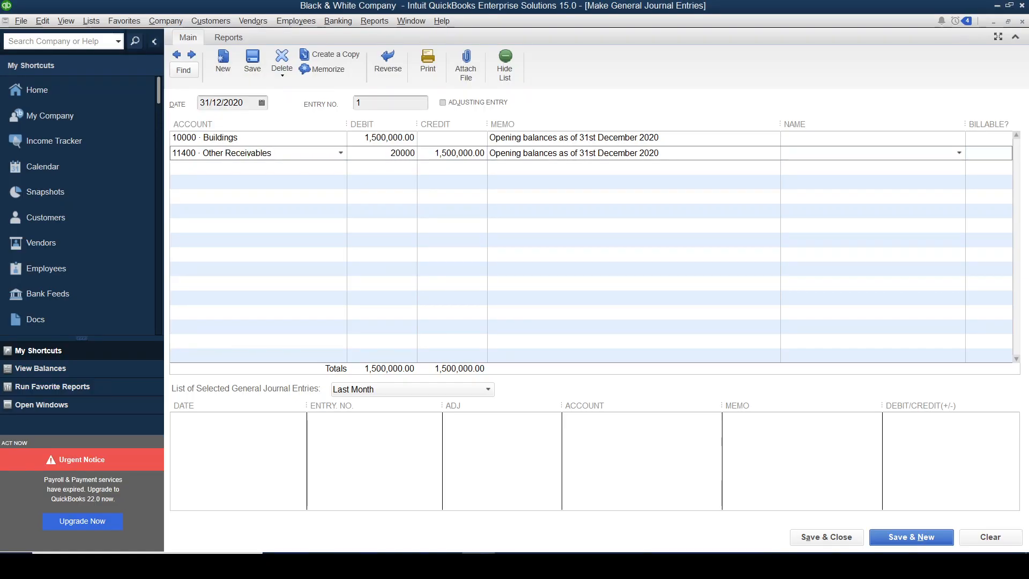
- Look up Bank - Commercial in the Excel sheet and add it as the third QuickBooks journal line with a debit of 100,000
left_click(236, 165)
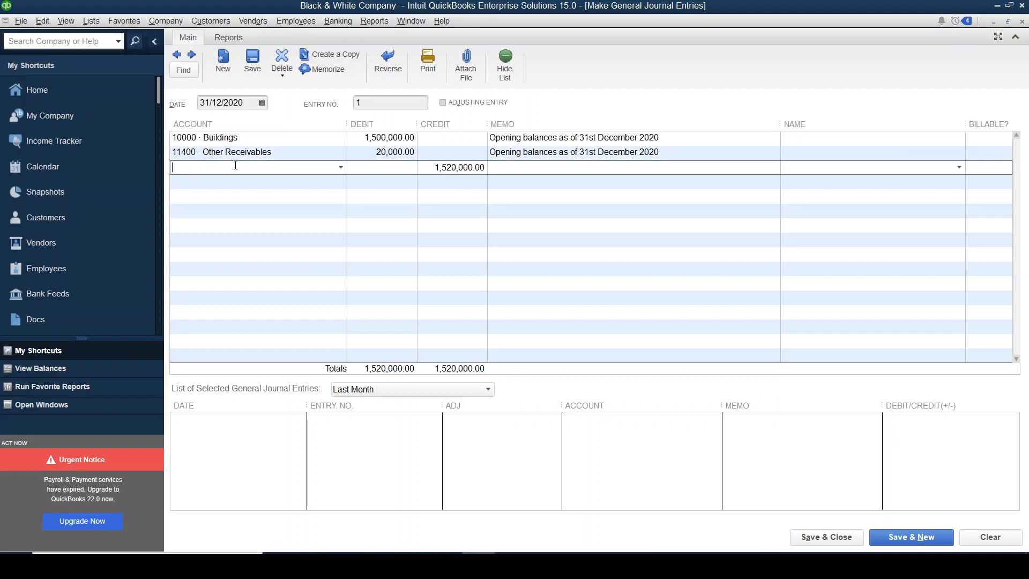
key("alt+Tab")
key("Down")
key("Down")
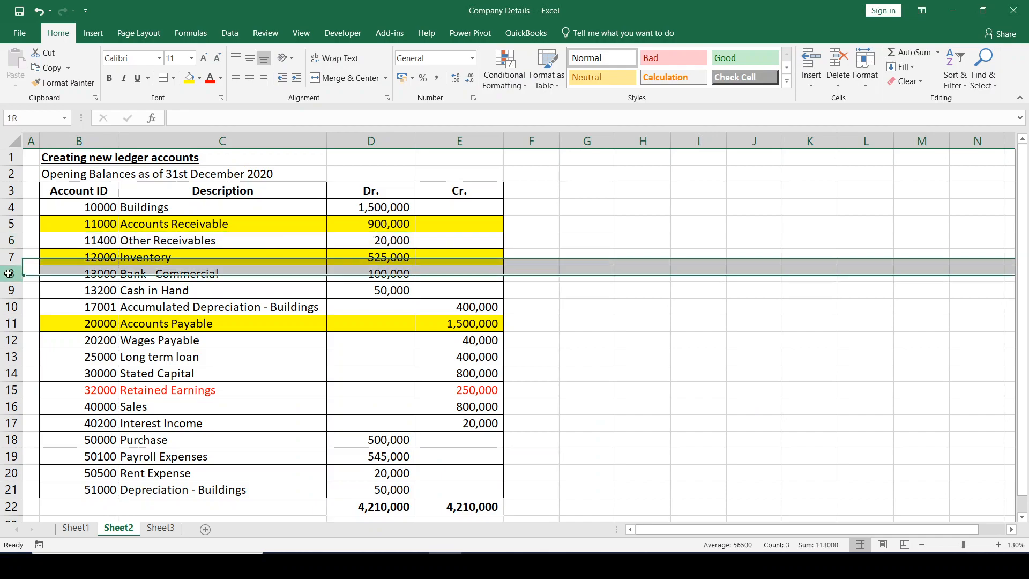
key("alt+Tab")
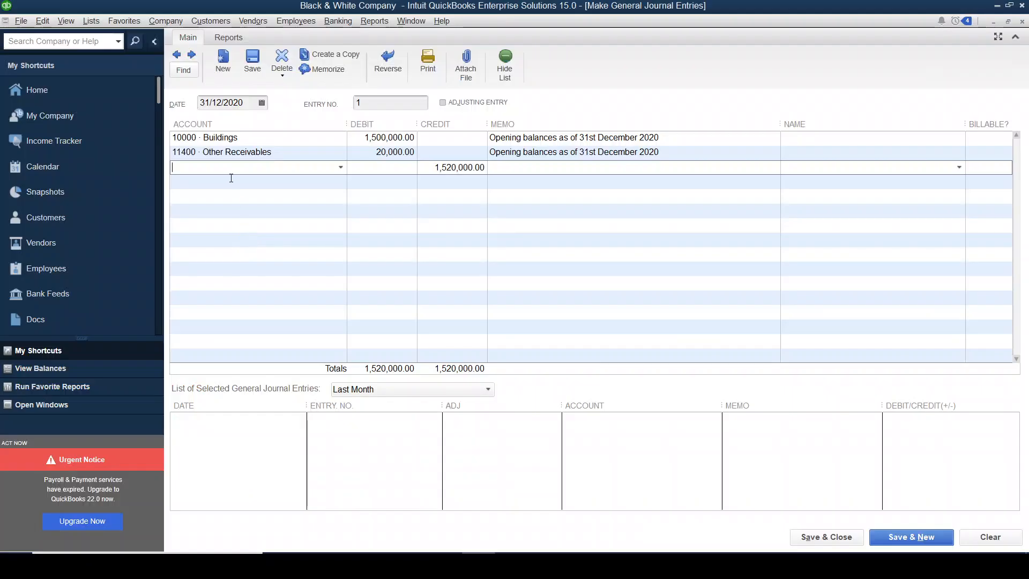
type("Bank - Commercial")
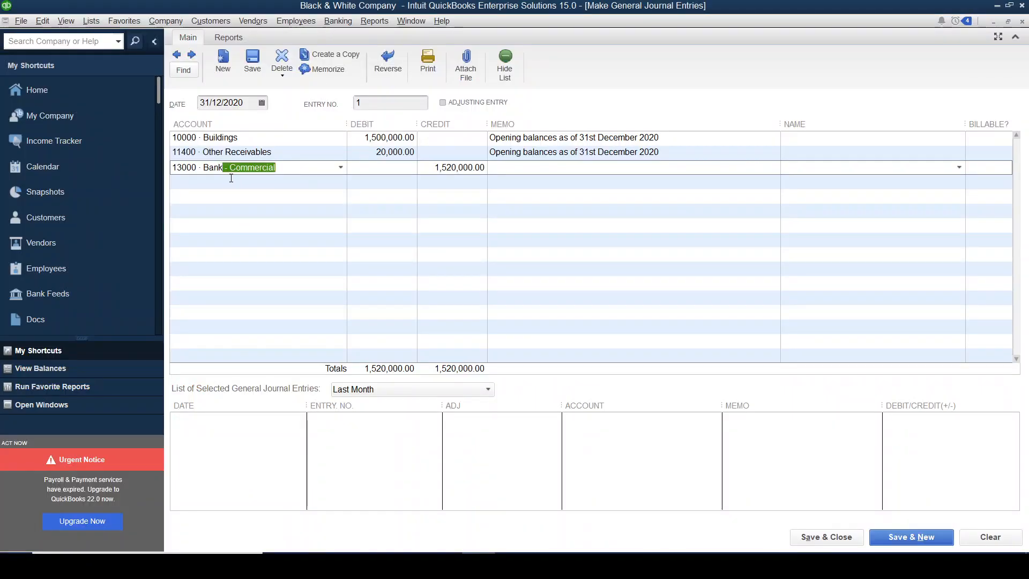
key("alt+Tab")
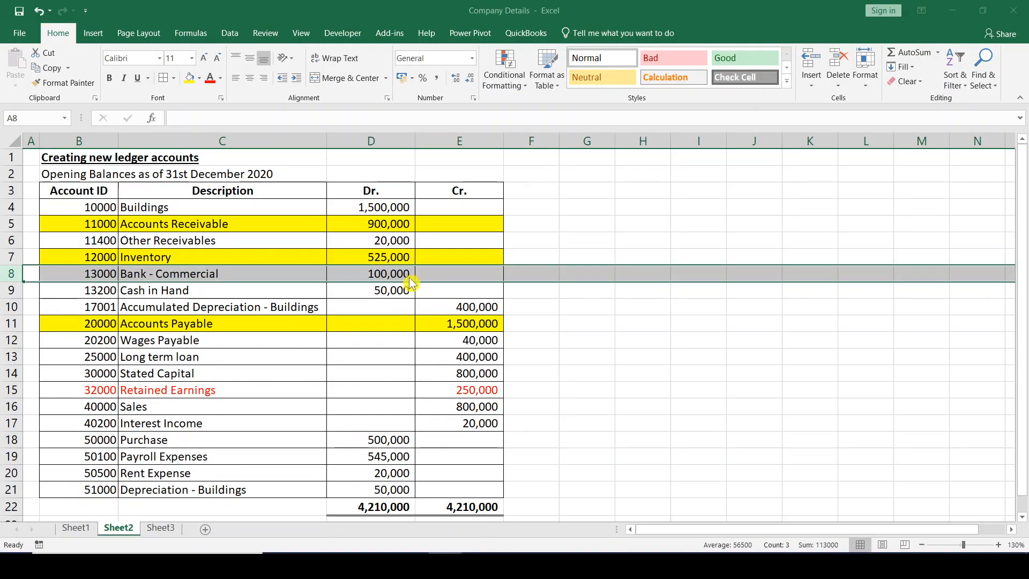
key("alt+Tab")
left_click(385, 173)
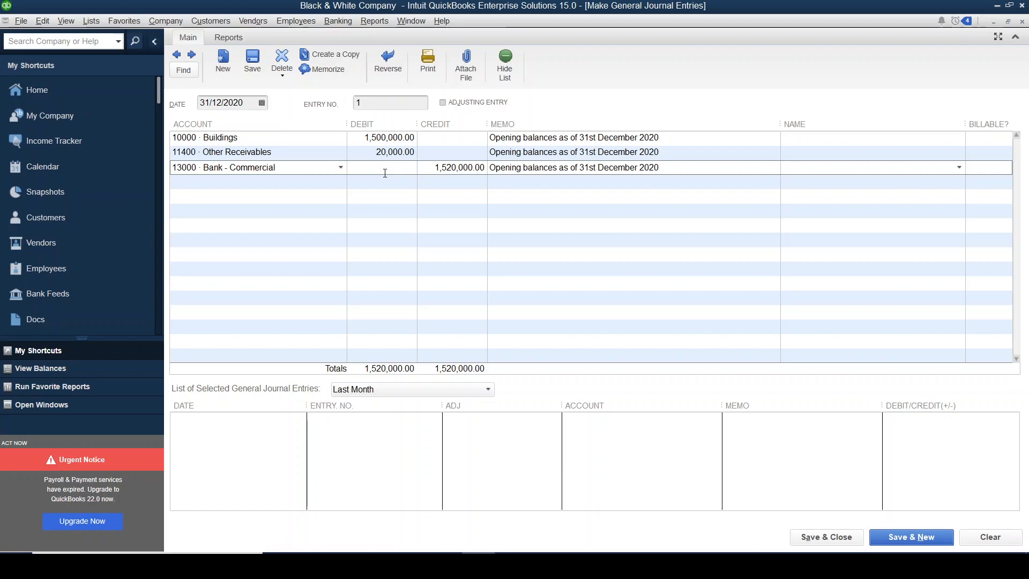
type("10000")
- Mark the Cash in Hand row in Excel and add Cash in Hand as the fourth QuickBooks journal line with a debit of 20,000
key("alt+Tab")
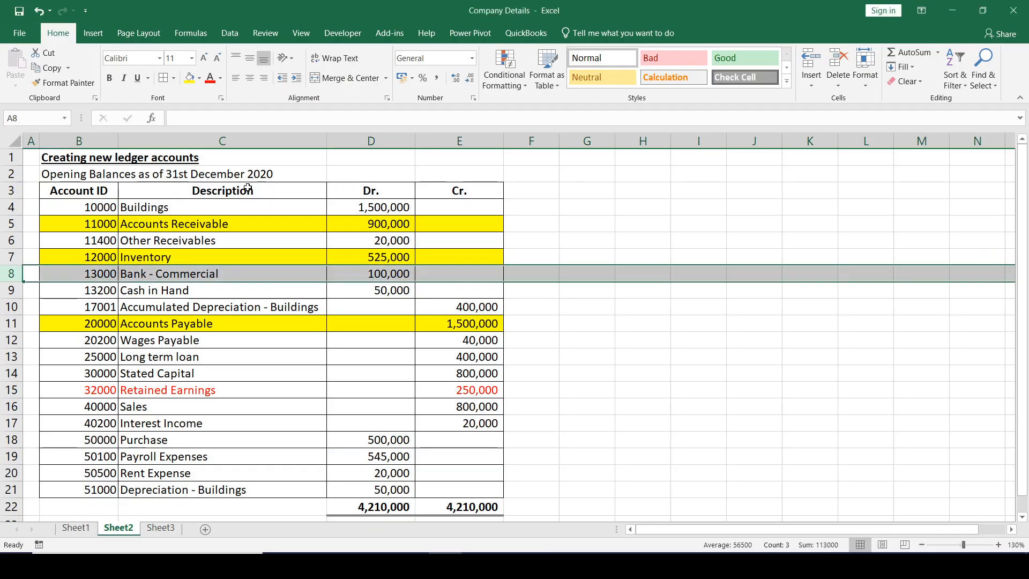
left_click(12, 290)
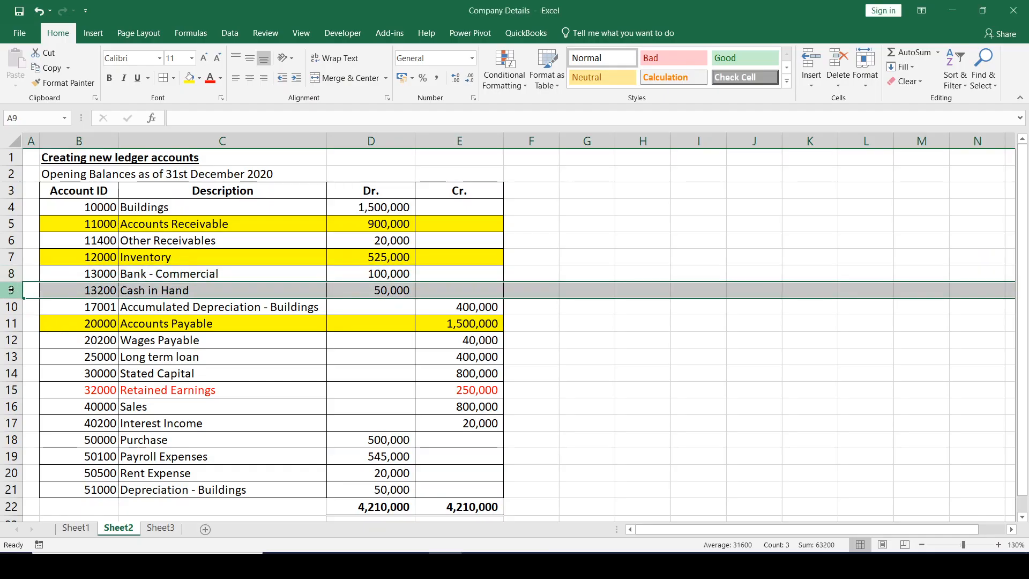
key("alt+Tab")
left_click(243, 209)
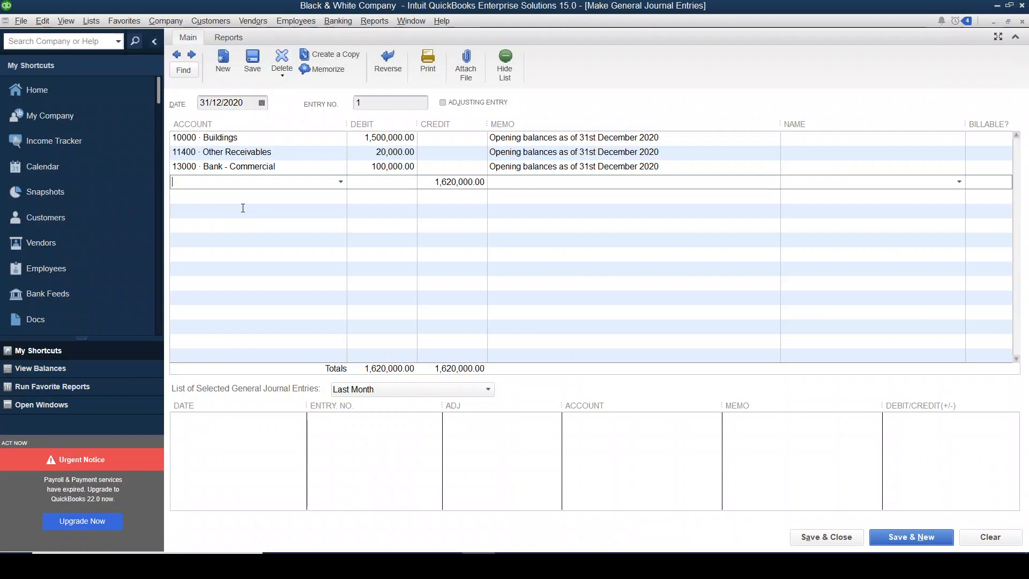
type("Cash in Hand")
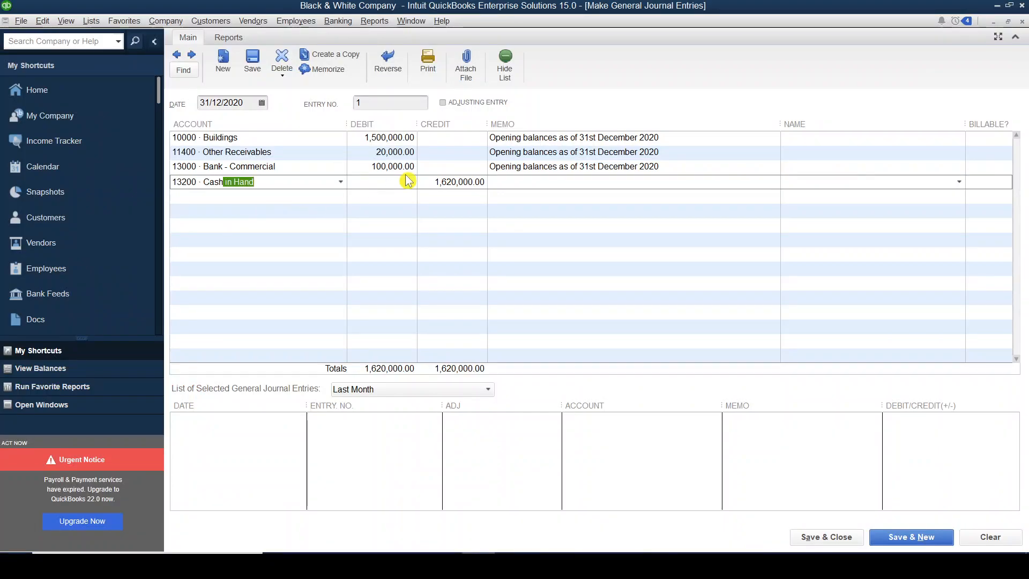
left_click(405, 182)
type("20000")
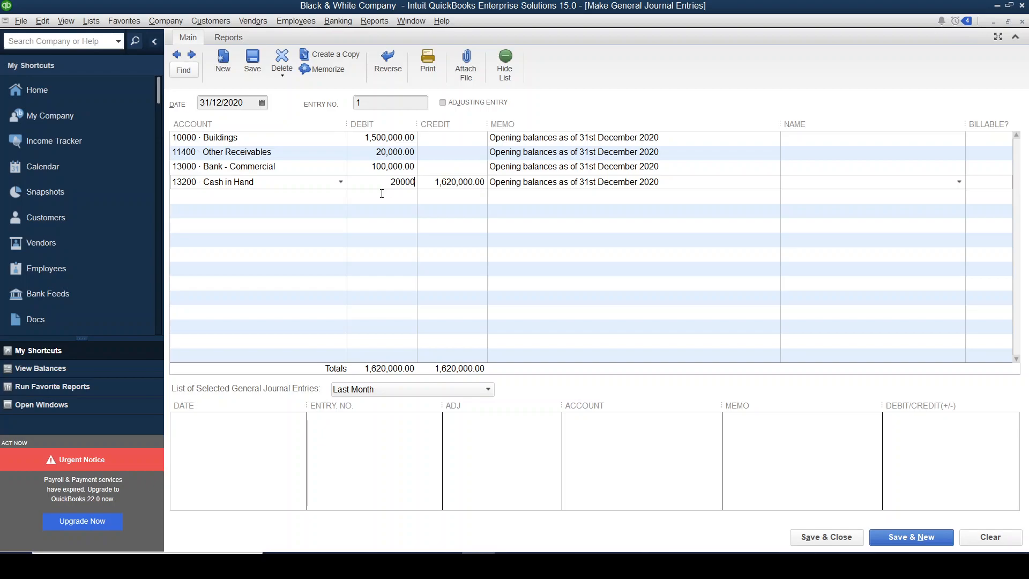
- Mark the Accumulated Depreciation - Buildings row in Excel and add Acc. Dep. - Buildings as the fifth QuickBooks journal line with a credit of 400,000
key("alt+Tab")
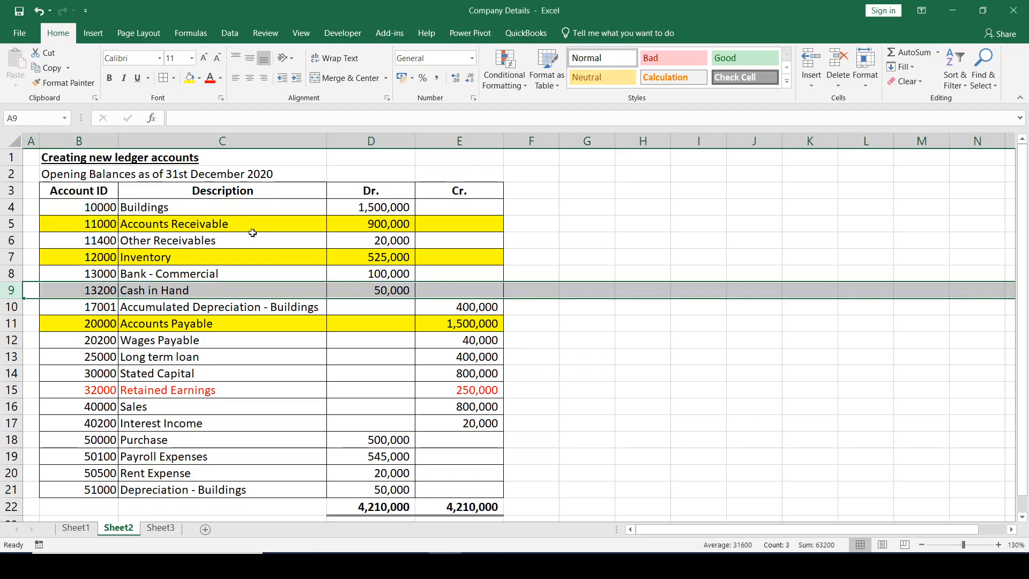
left_click(10, 305)
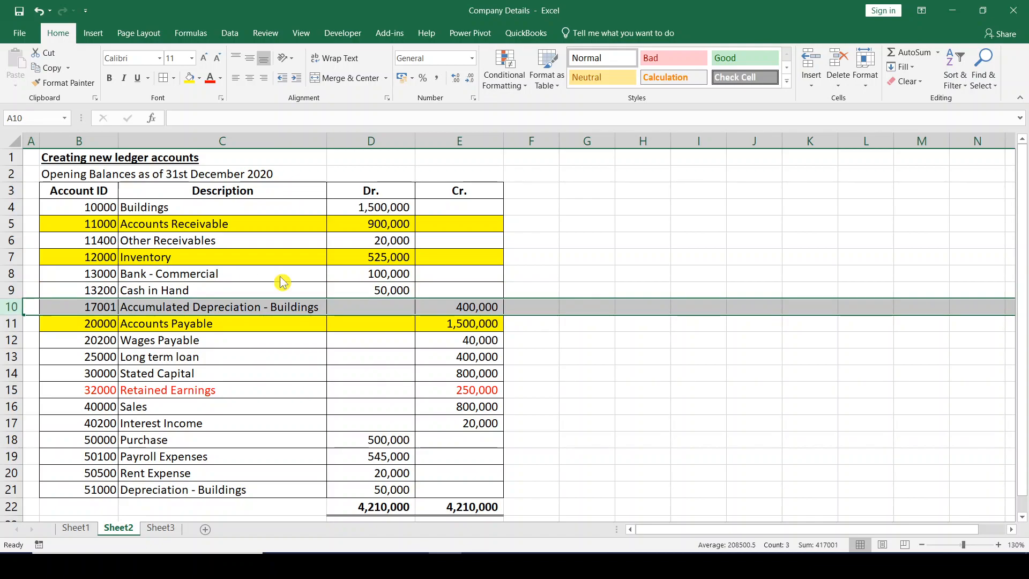
key("alt+Tab")
left_click(198, 197)
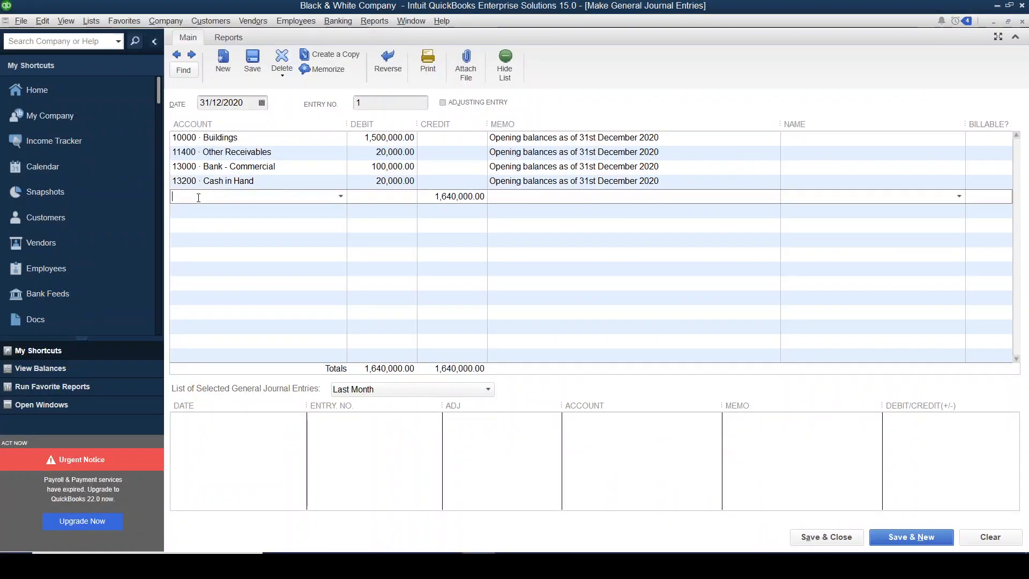
type("Acc")
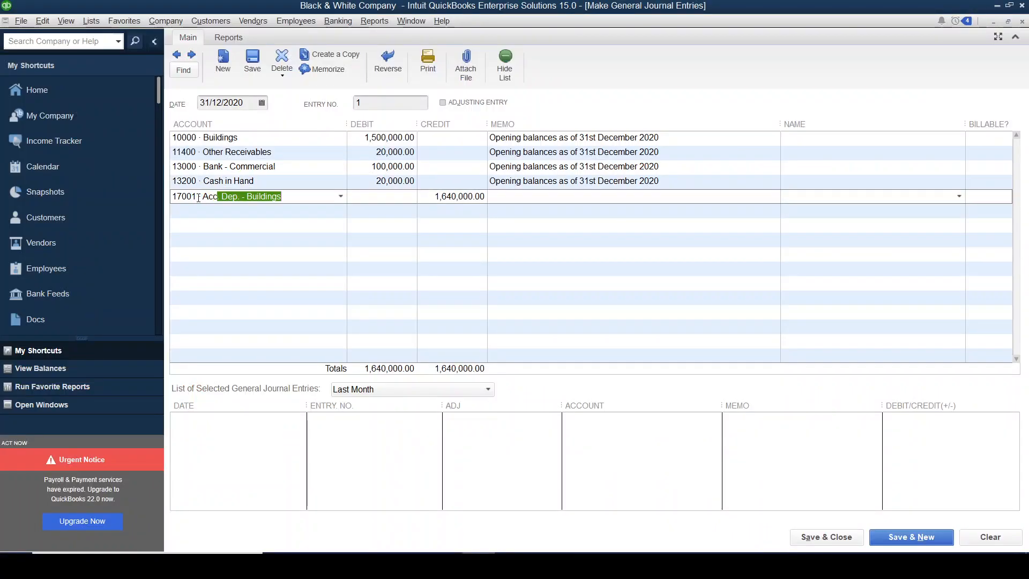
left_click(443, 201)
left_click_drag(435, 196, 486, 196)
key("alt+Tab")
key("alt+Tab")
type("400000")
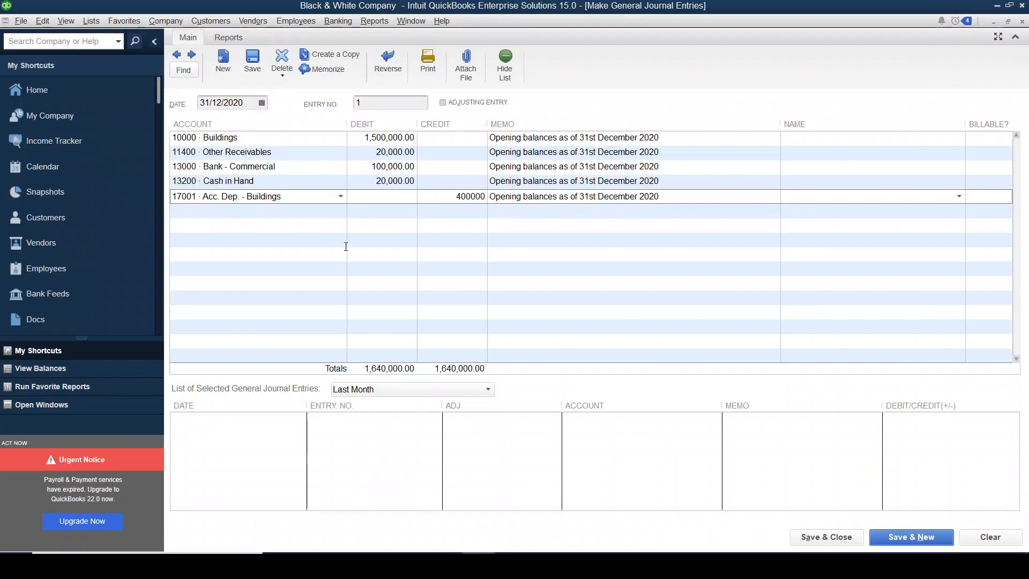
left_click(218, 213)
- Mark the Wages Payable row in Excel and add Wages Payable as the sixth QuickBooks journal line with a credit of 40,000
key("alt+Tab")
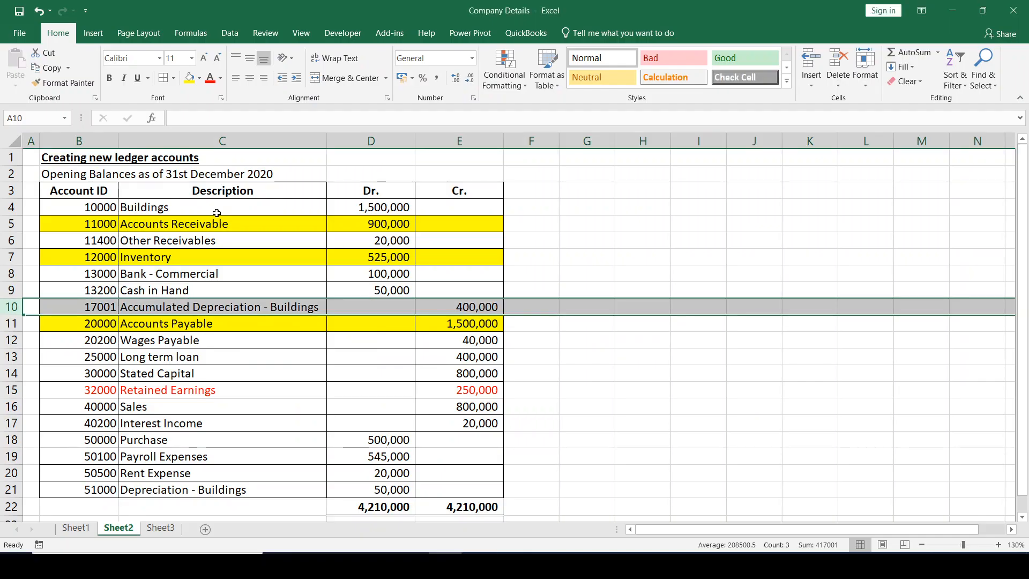
left_click(9, 340)
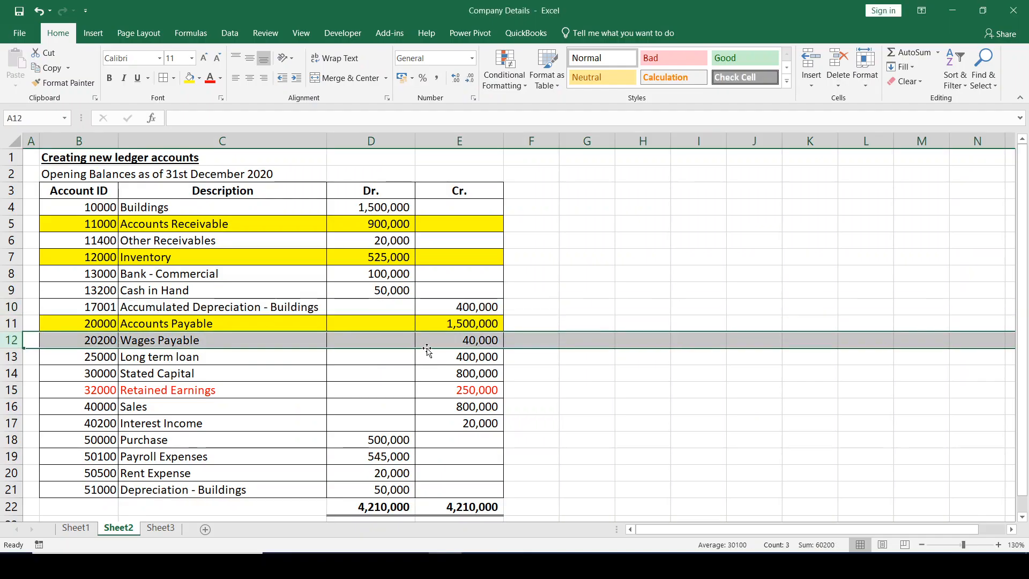
key("alt+Tab")
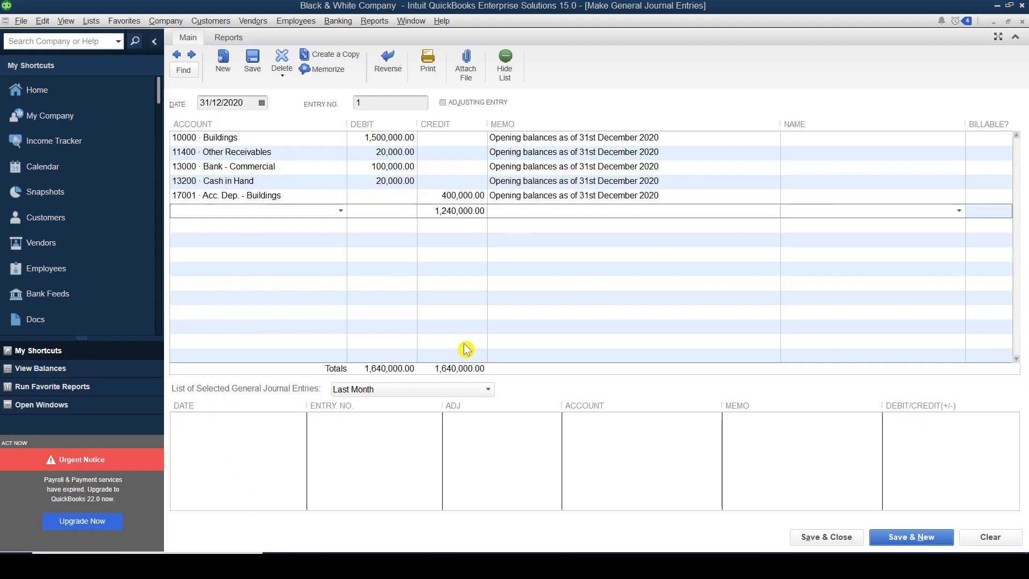
type("Wages Payable")
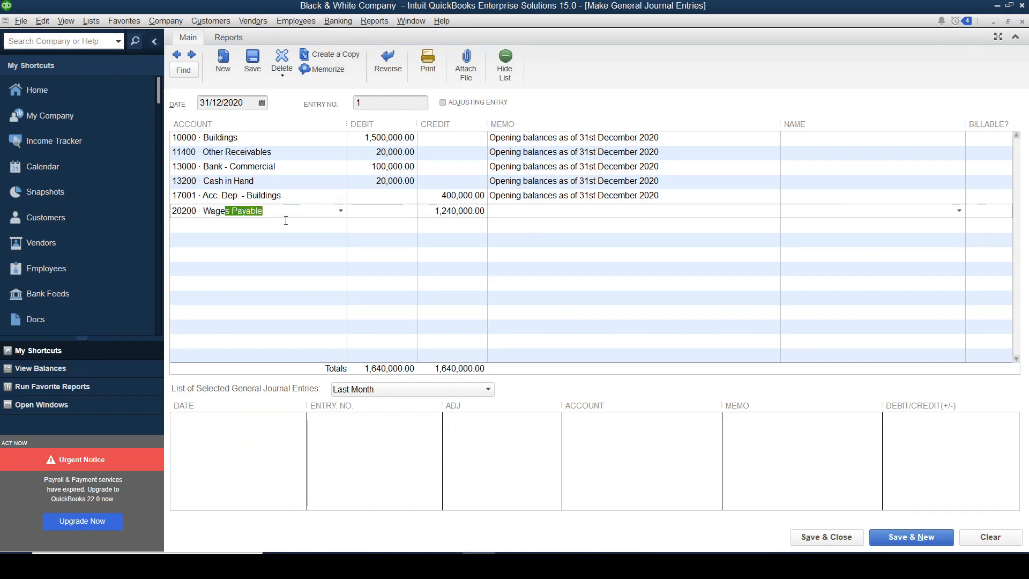
key("Tab")
key("Tab")
type("40000")
left_click(241, 227)
- Mark the Long term loan row in Excel and add Long term loan as the seventh QuickBooks journal line with a credit of 400,000
key("alt+Tab")
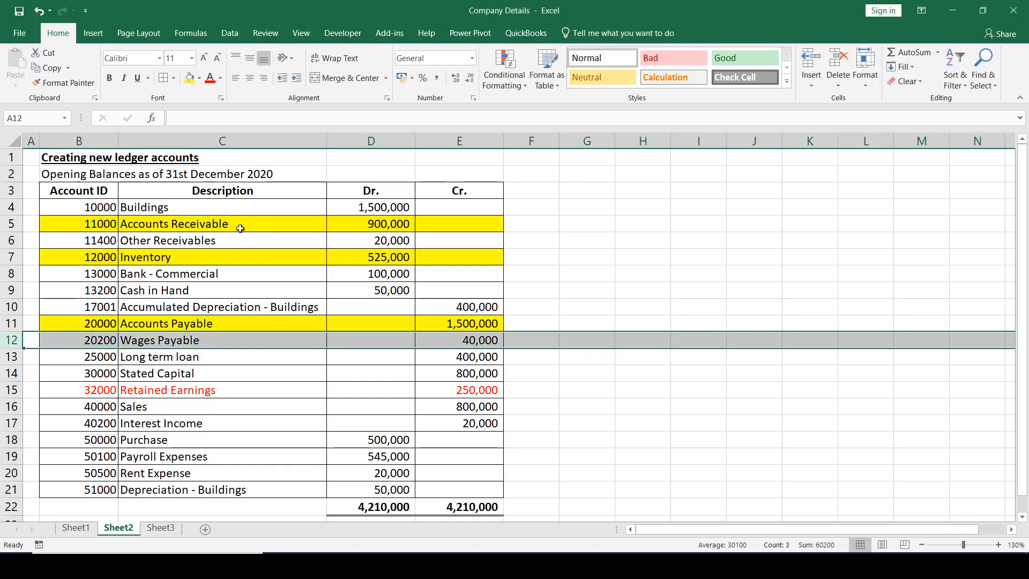
left_click(11, 357)
key("alt+Tab")
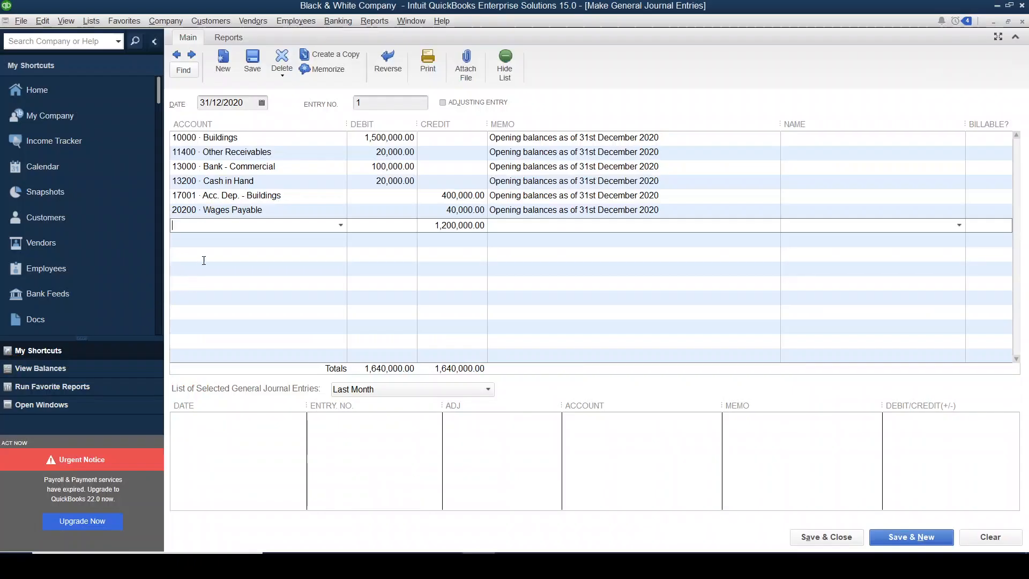
type("Long term loan")
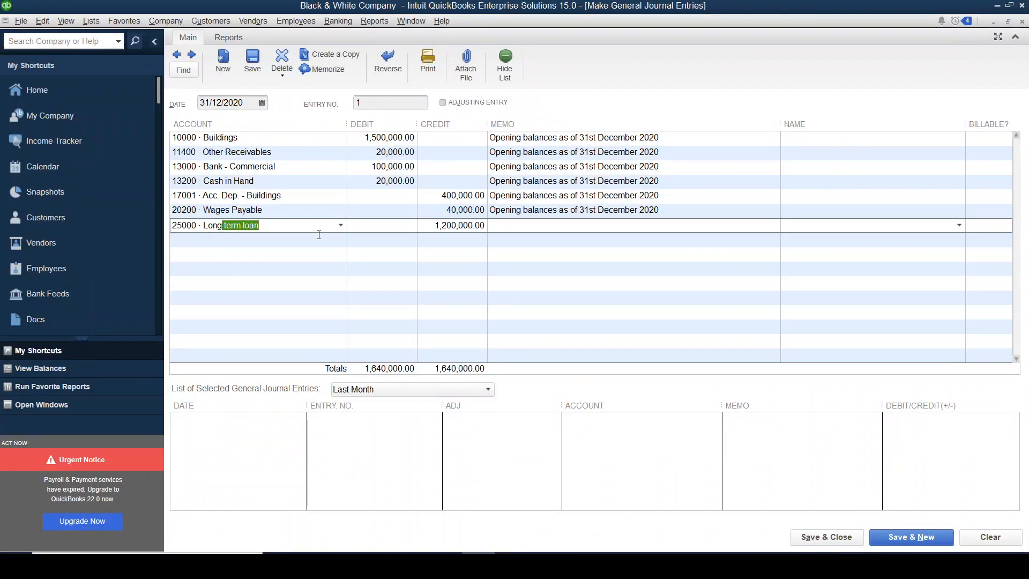
left_click(431, 228)
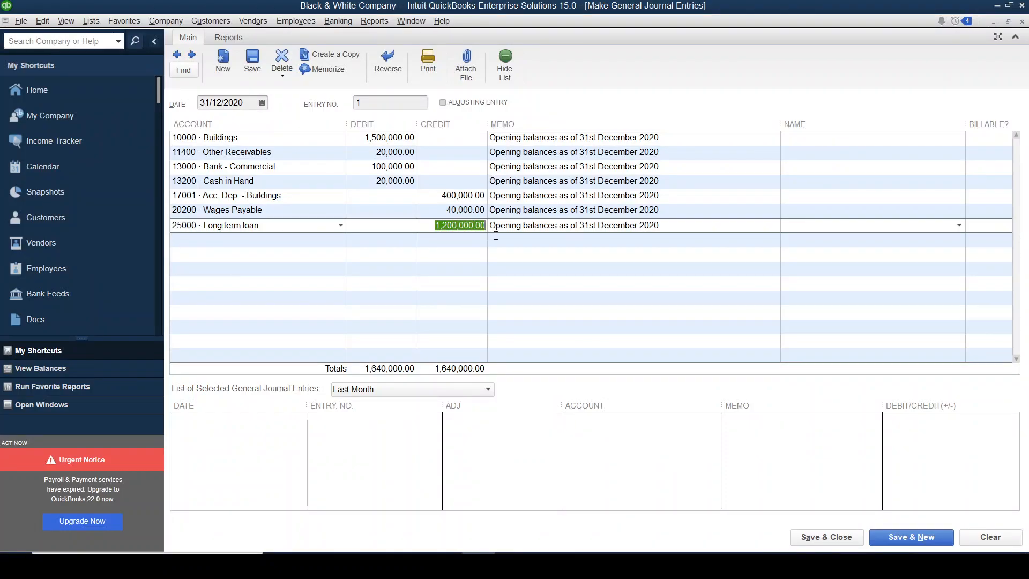
type("400000")
left_click(225, 241)
- Look up Stated Capital in the Excel sheet and add it as the eighth QuickBooks journal line with a credit of 800,000
key("alt+Tab")
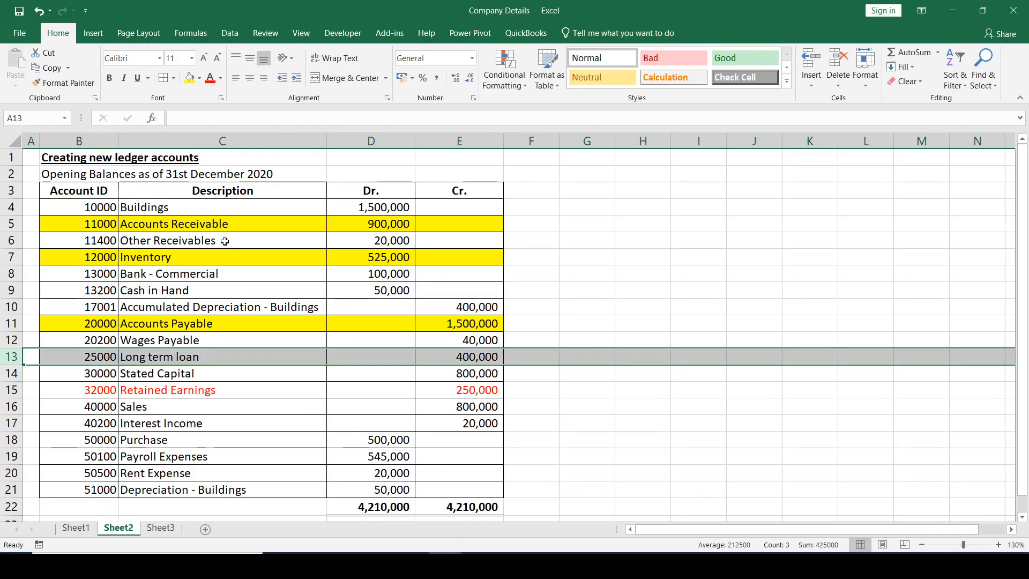
key("alt+Tab")
type("State")
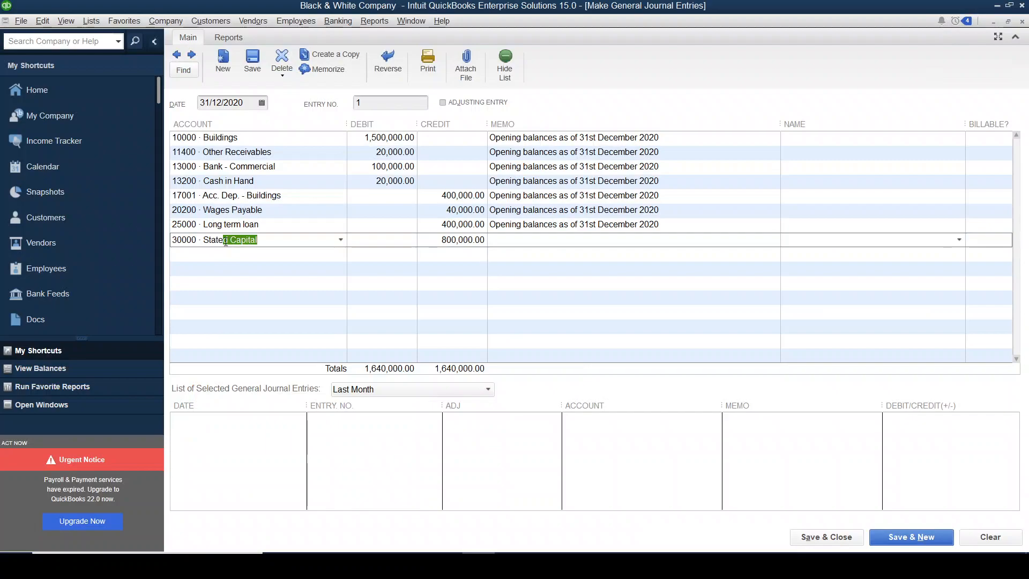
key("alt+Tab")
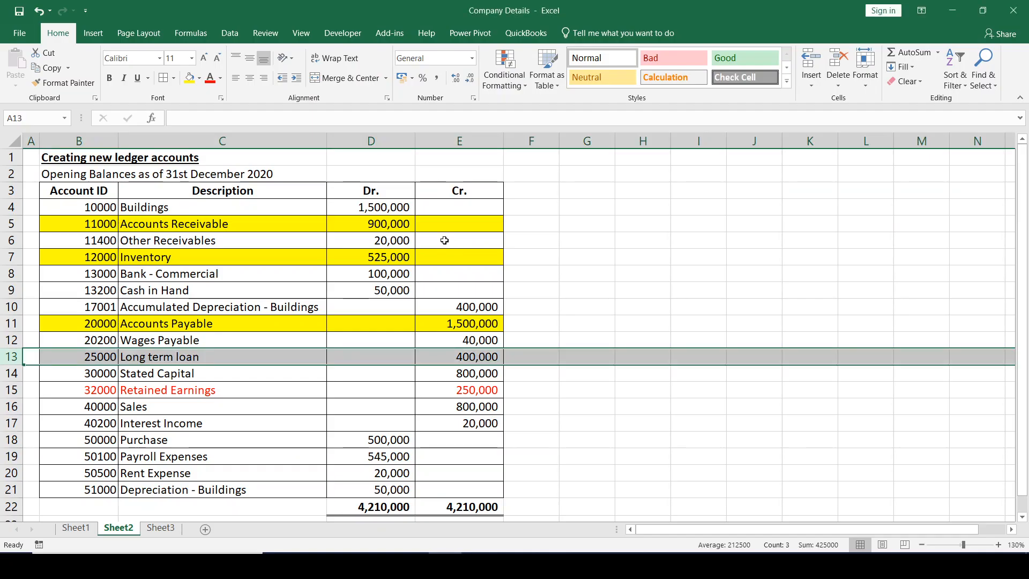
key("alt+Tab")
left_click(241, 258)
- Skip Retained Earnings, mark the Sales row in Excel and add Sales as the ninth QuickBooks journal line with a credit of 800,000
key("alt+Tab")
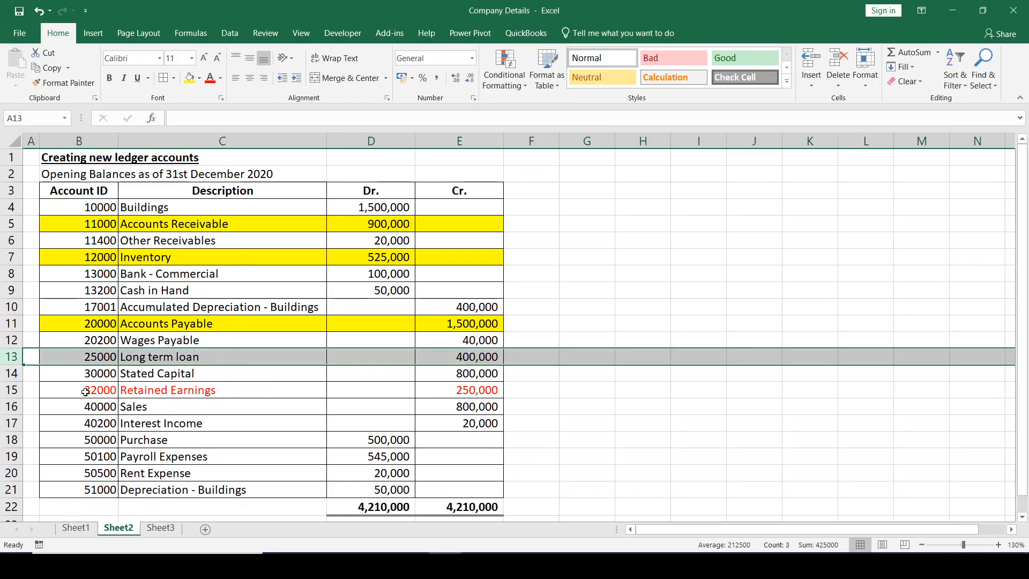
left_click(11, 390)
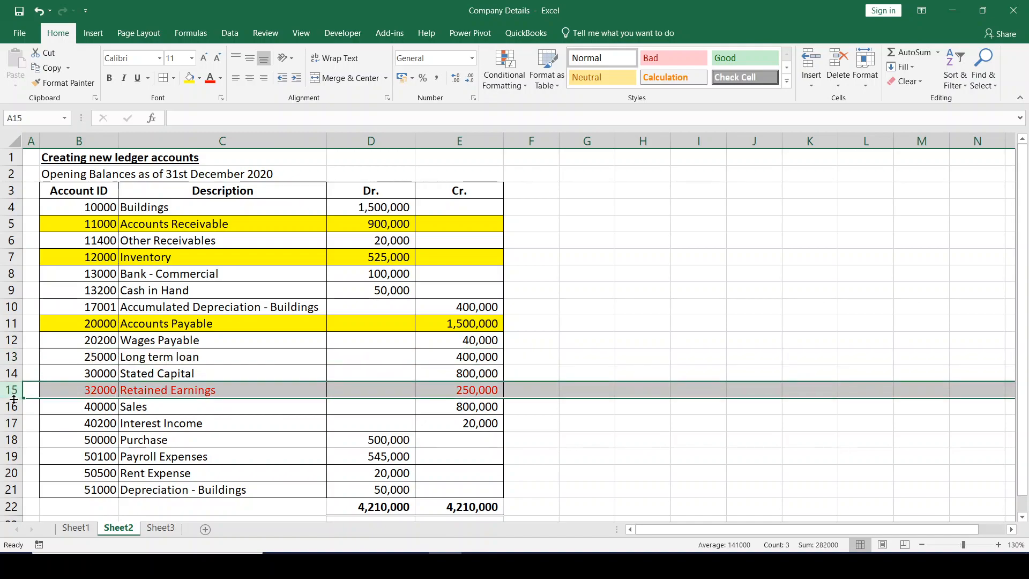
left_click(10, 406)
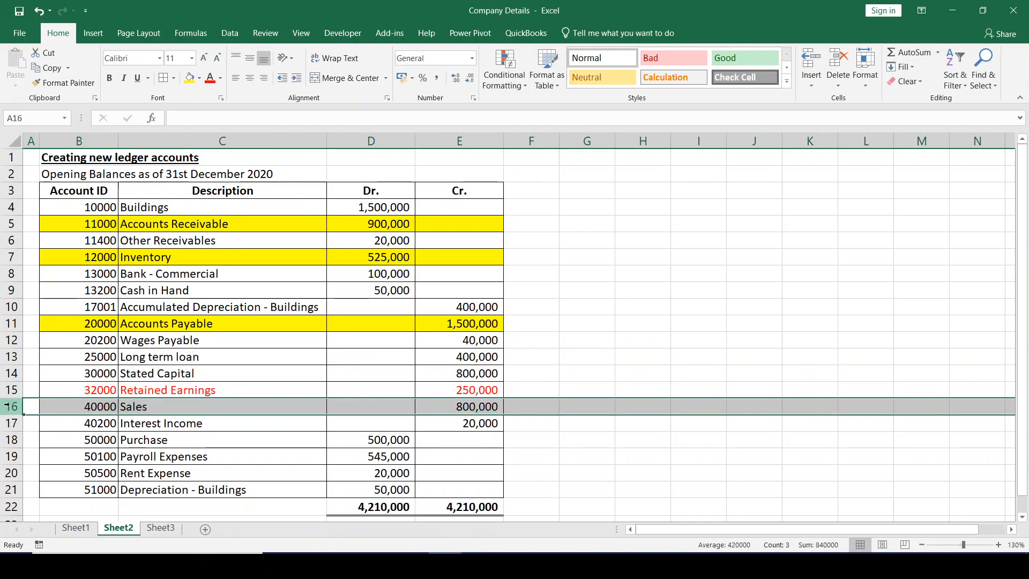
key("alt+Tab")
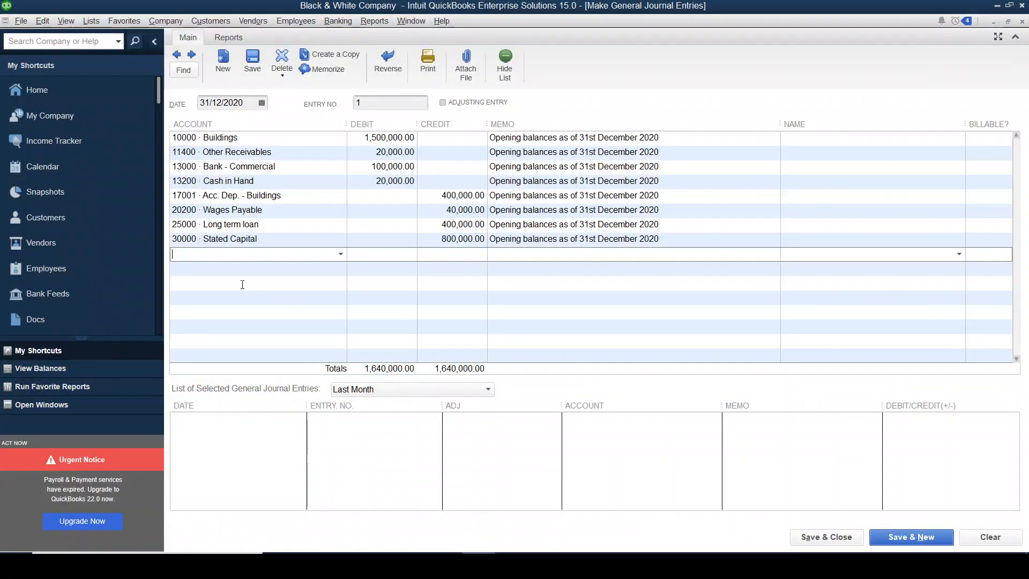
key("alt+Tab")
key("alt+Tab")
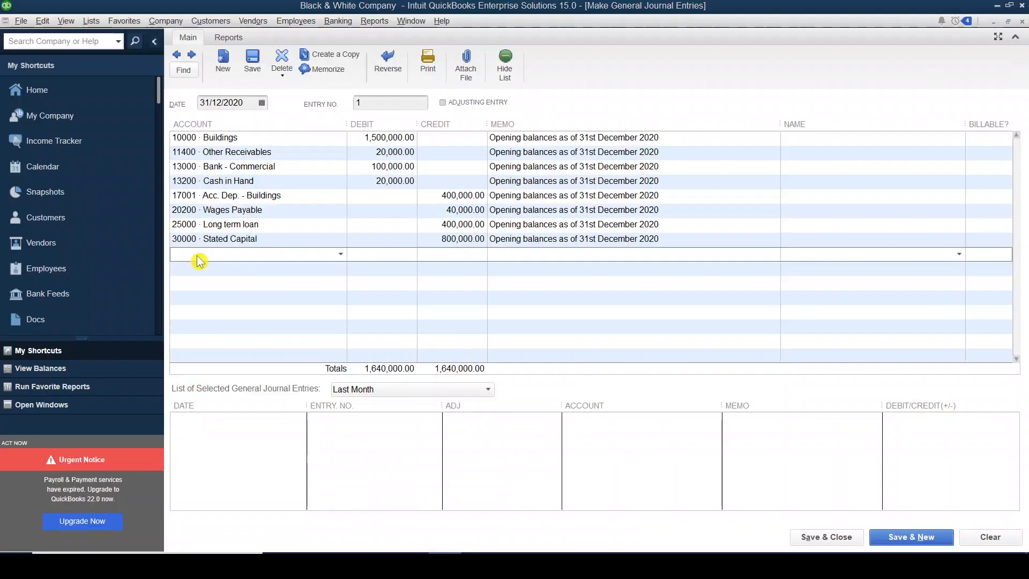
type("Sales")
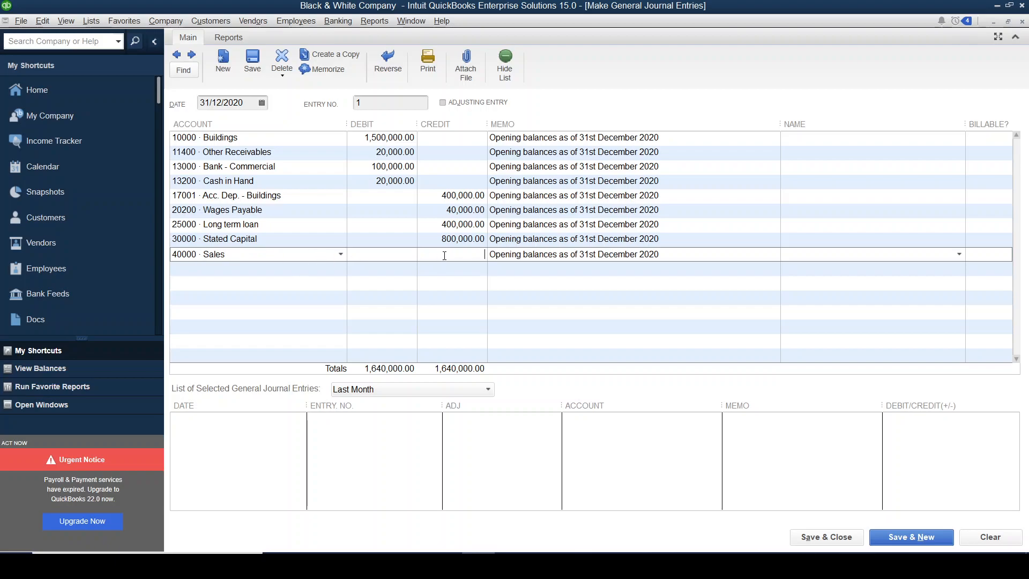
key("alt+Tab")
- Mark the Interest Income row in Excel and add Interest Income as the tenth QuickBooks journal line with a credit of 20,000
key("alt+Tab")
type("800000")
key("alt+Tab")
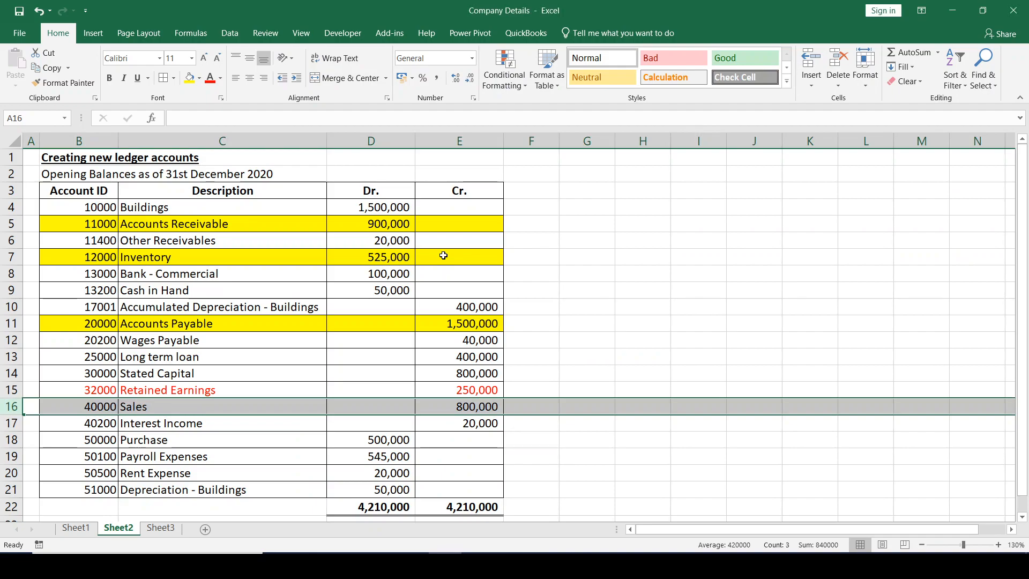
left_click(10, 423)
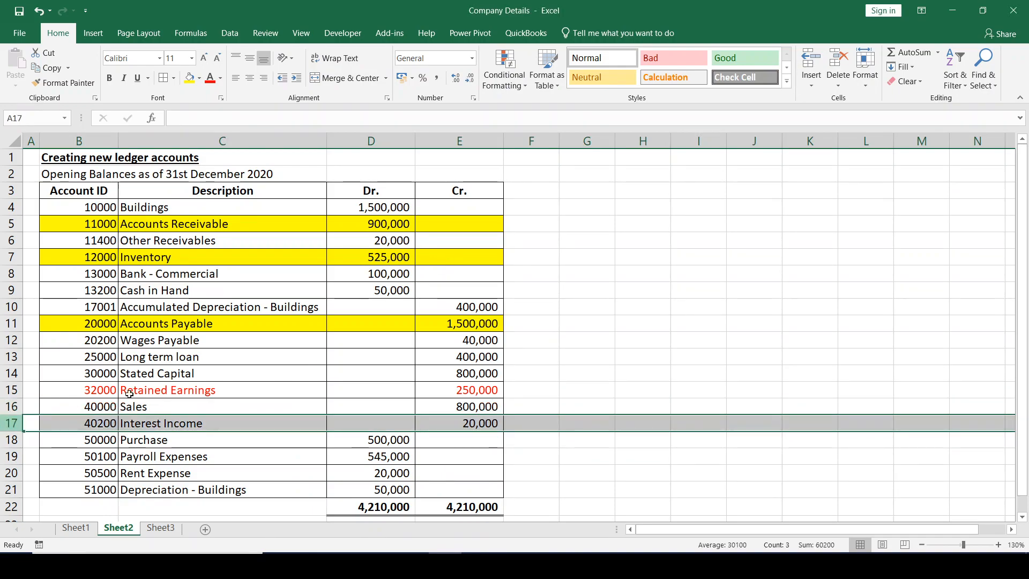
key("alt+Tab")
left_click(219, 269)
type("Interest Income")
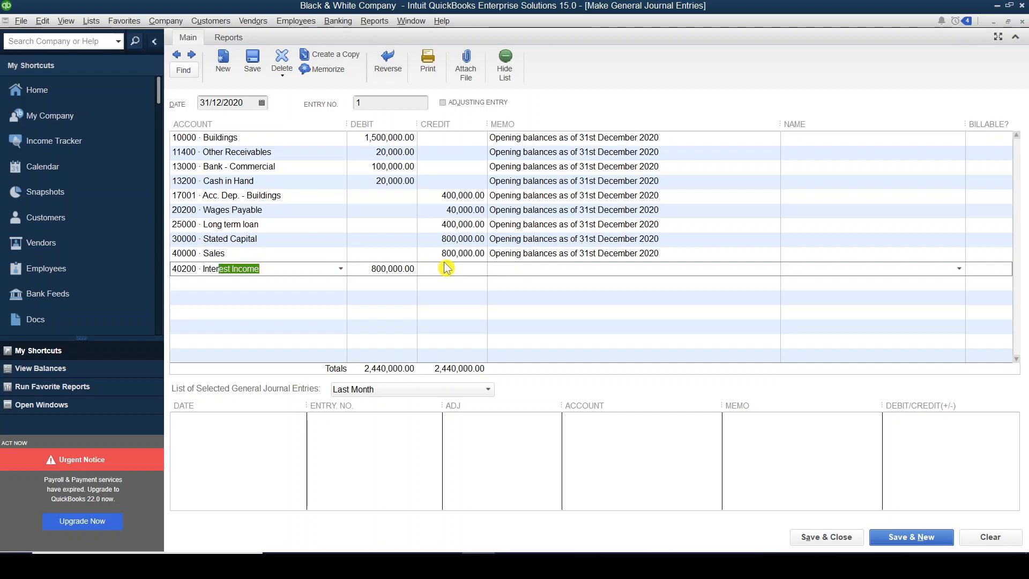
left_click(445, 268)
type("20000")
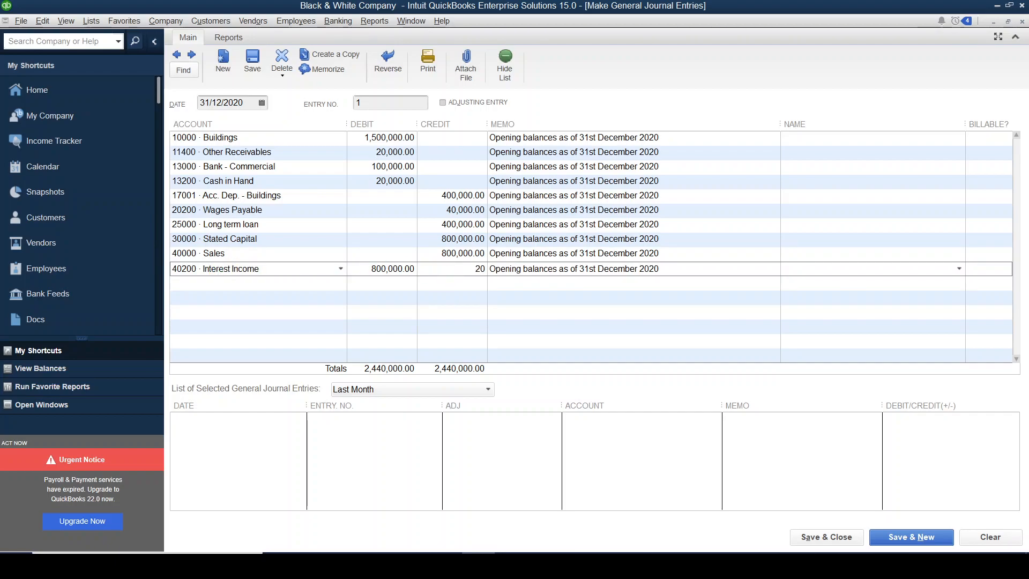
left_click(287, 287)
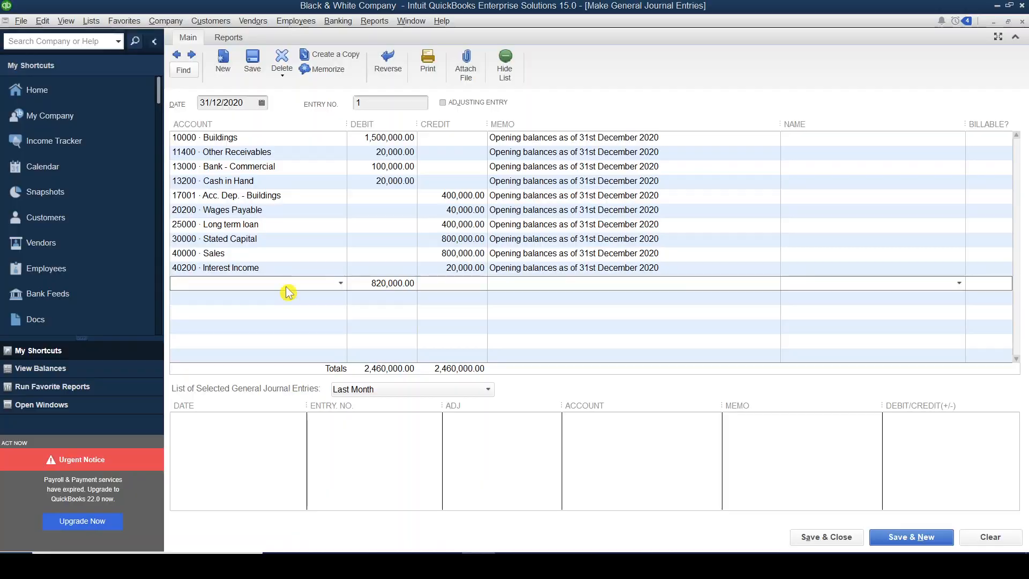
- Mark the Purchase row in Excel and add Purchase as the eleventh QuickBooks journal line with a debit of 500,000
key("alt+Tab")
left_click(14, 439)
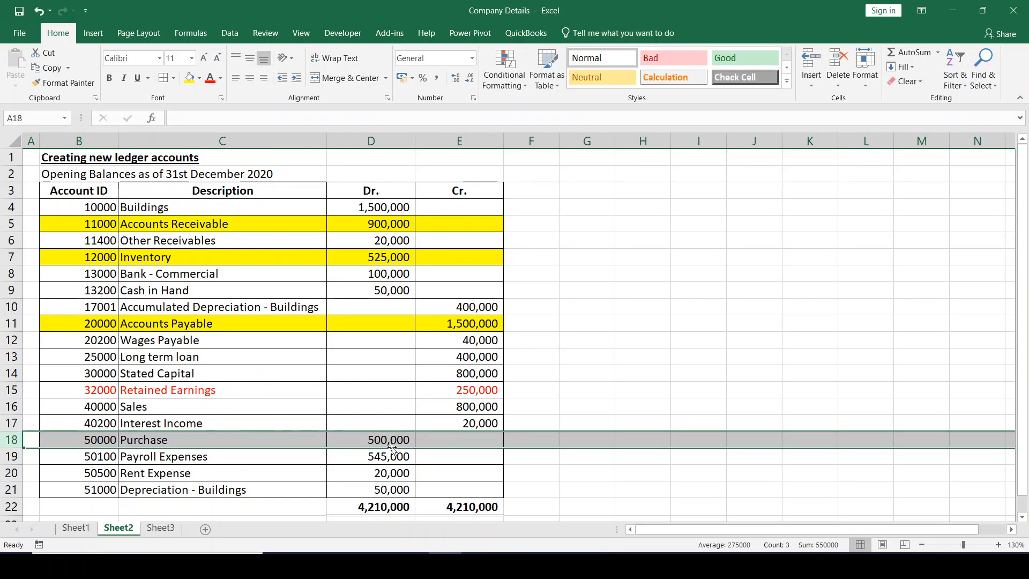
key("alt+Tab")
type("Purcha")
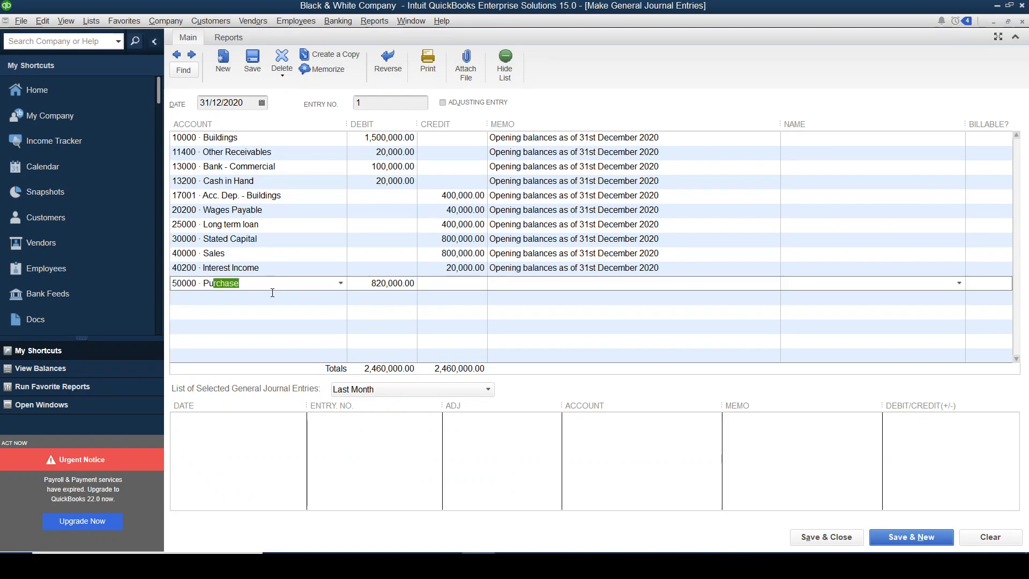
key("Tab")
type("500000")
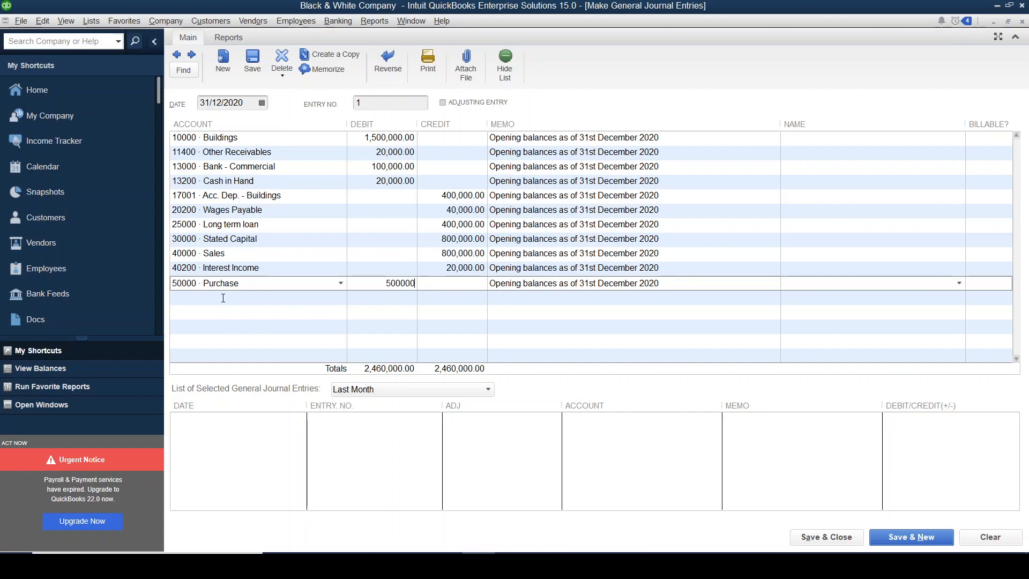
- Mark the Payroll Expenses row in Excel and add Payroll Expenses as the twelfth QuickBooks journal line with a debit of 545,000
key("alt+Tab")
left_click(14, 456)
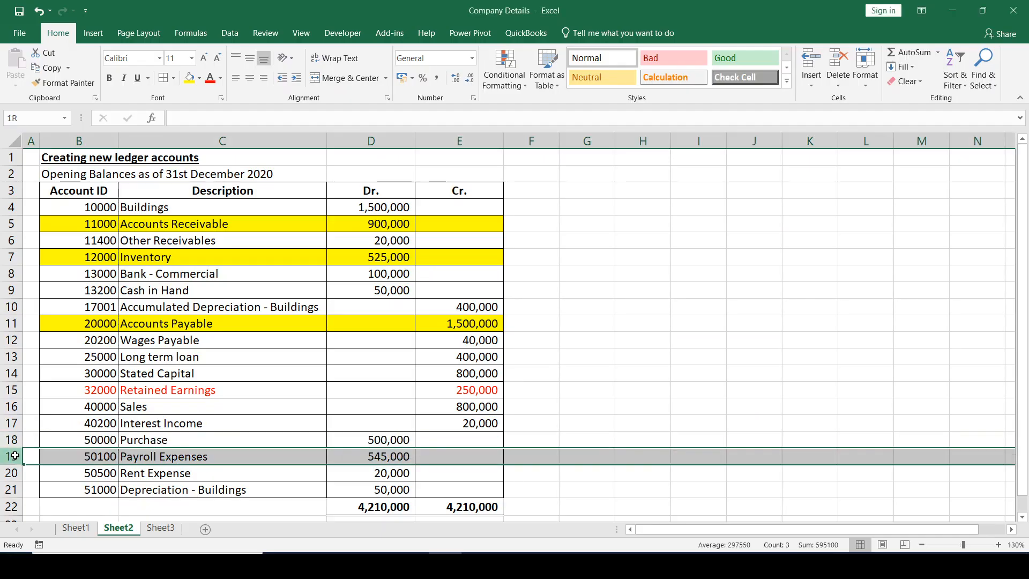
key("alt+Tab")
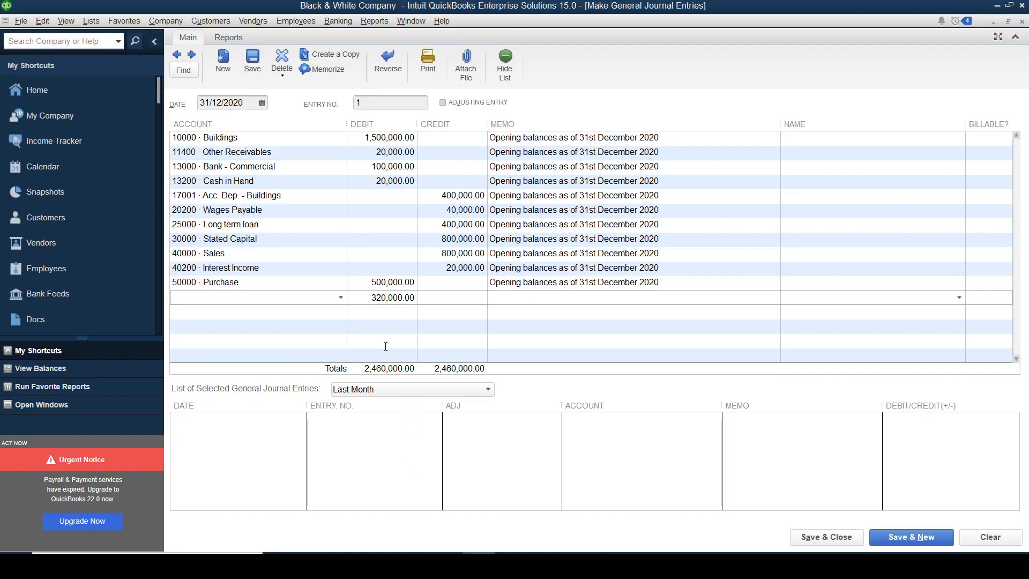
type("Payroll Expenses")
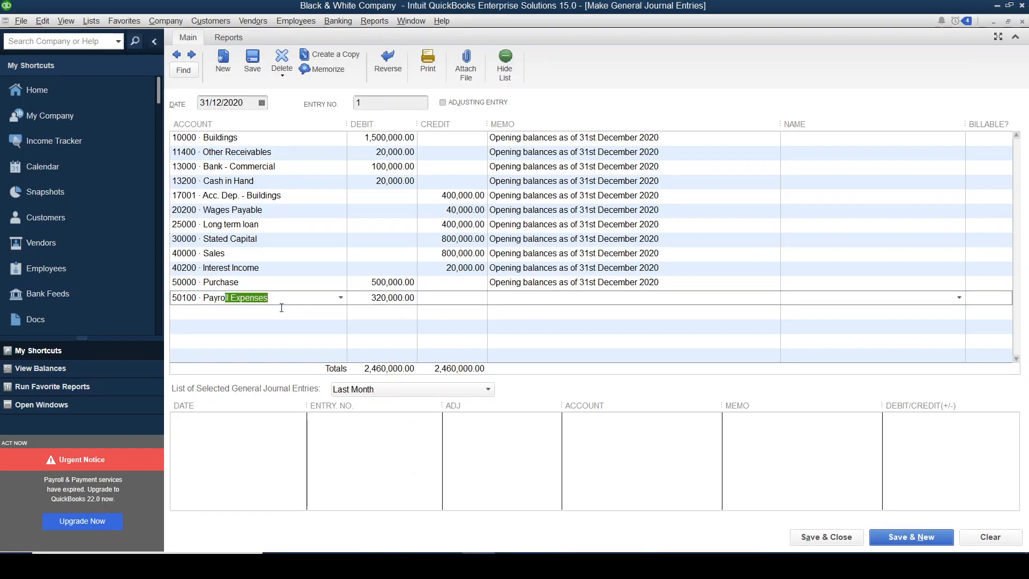
key("Tab")
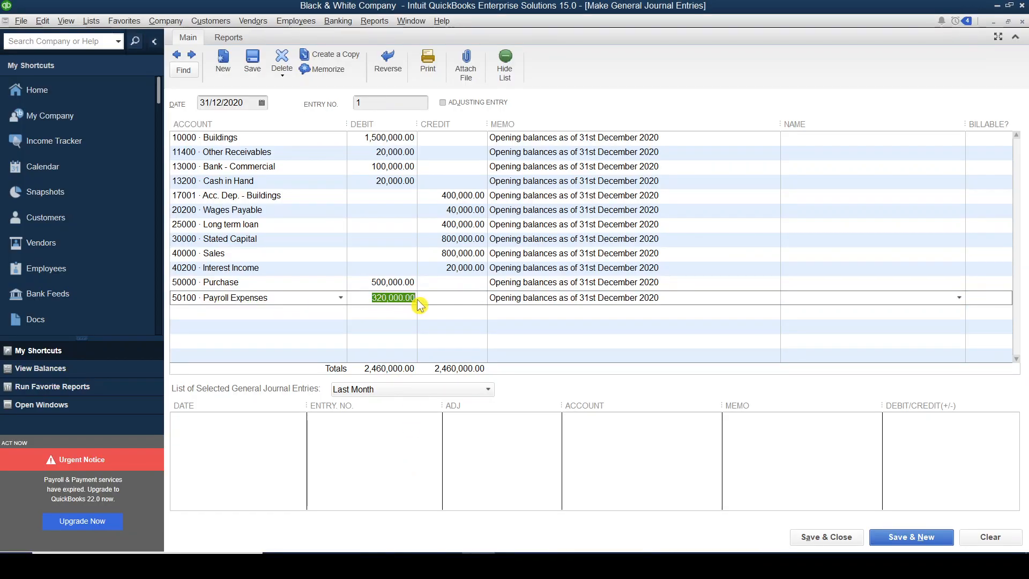
type("545000")
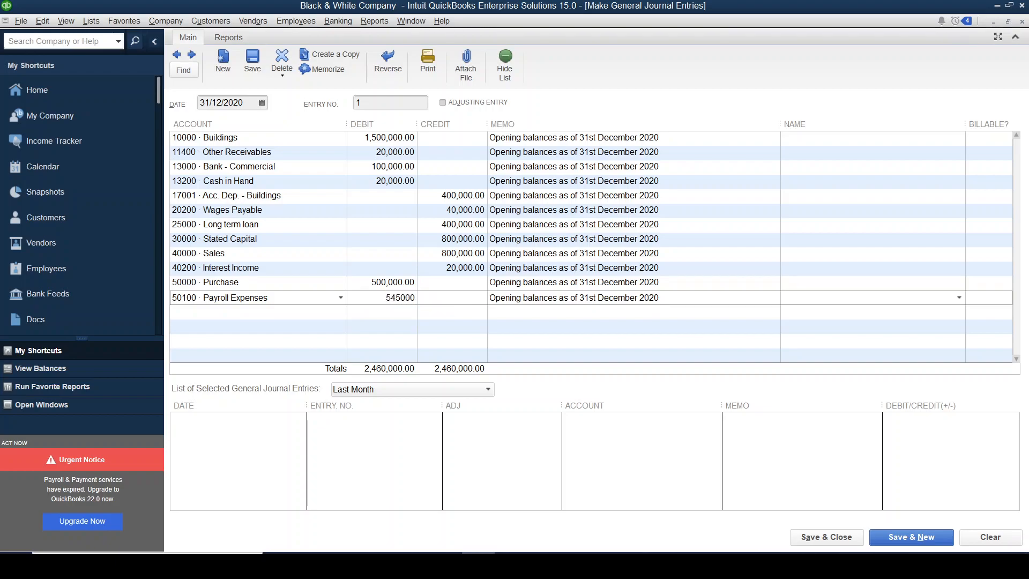
- Mark the Rent Expense row in Excel and add Rent Expenses as the thirteenth QuickBooks journal line with a debit of 20,000
left_click(262, 310)
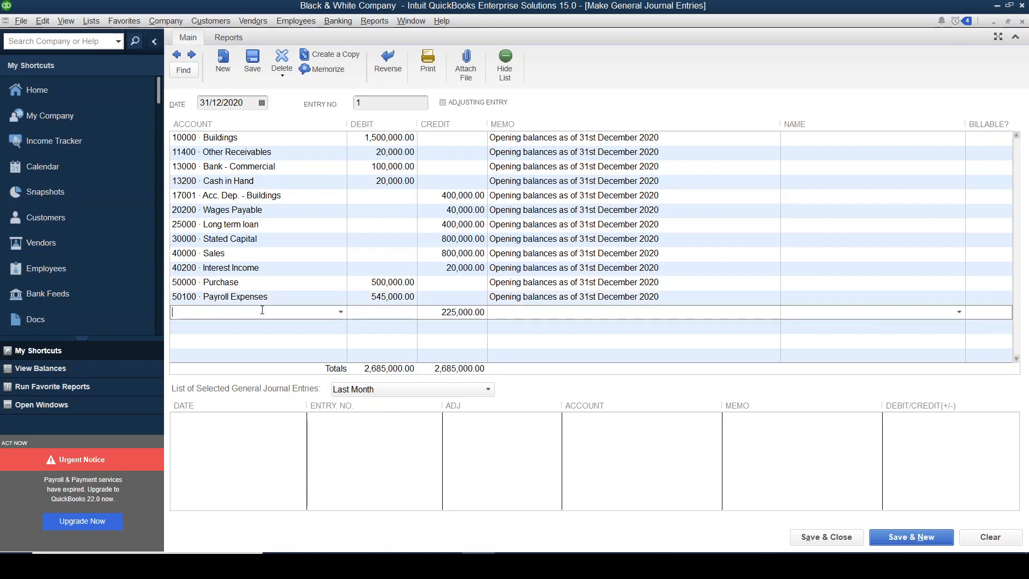
key("alt+Tab")
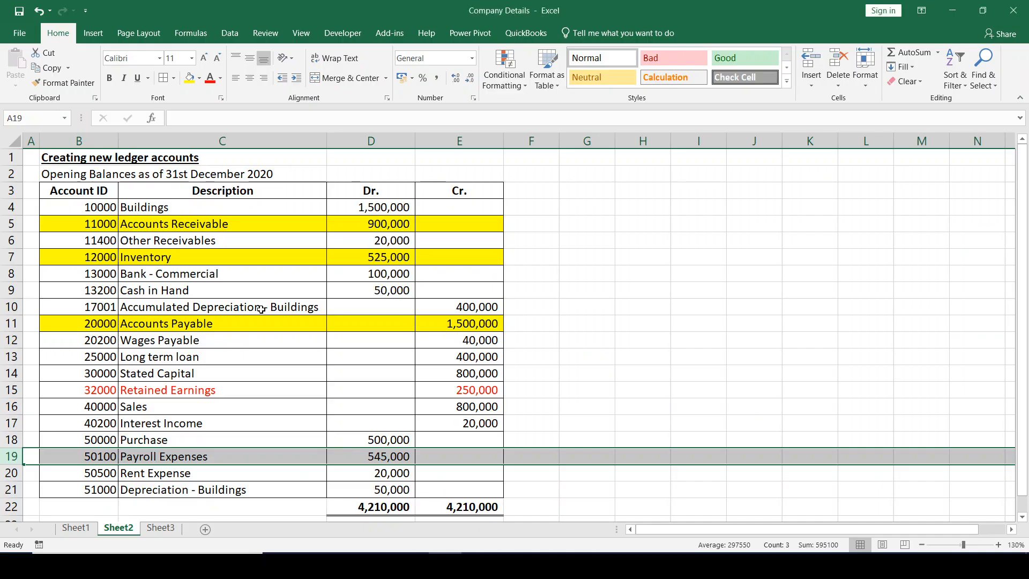
left_click(12, 474)
key("alt+Tab")
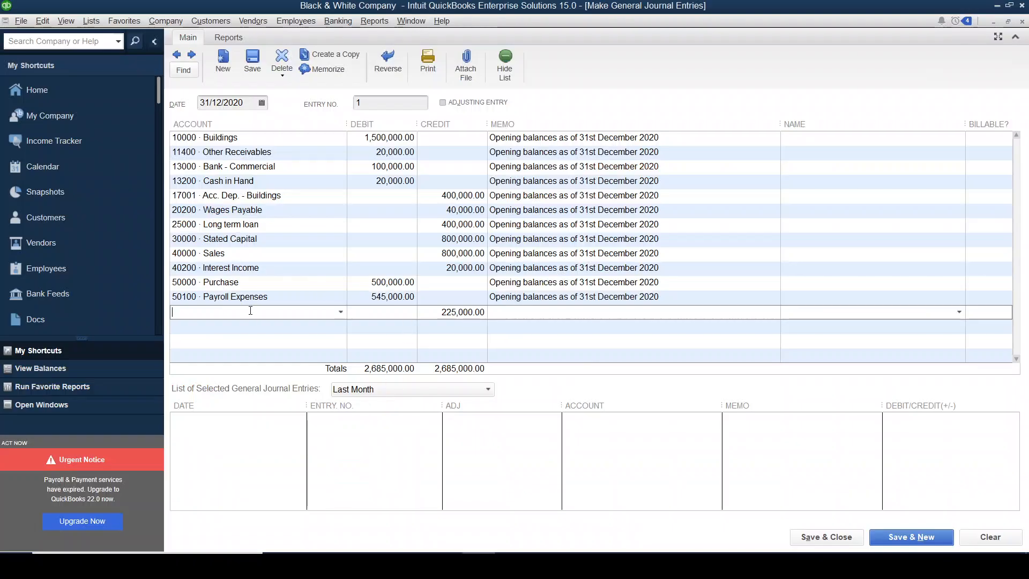
type("Rent Expenses")
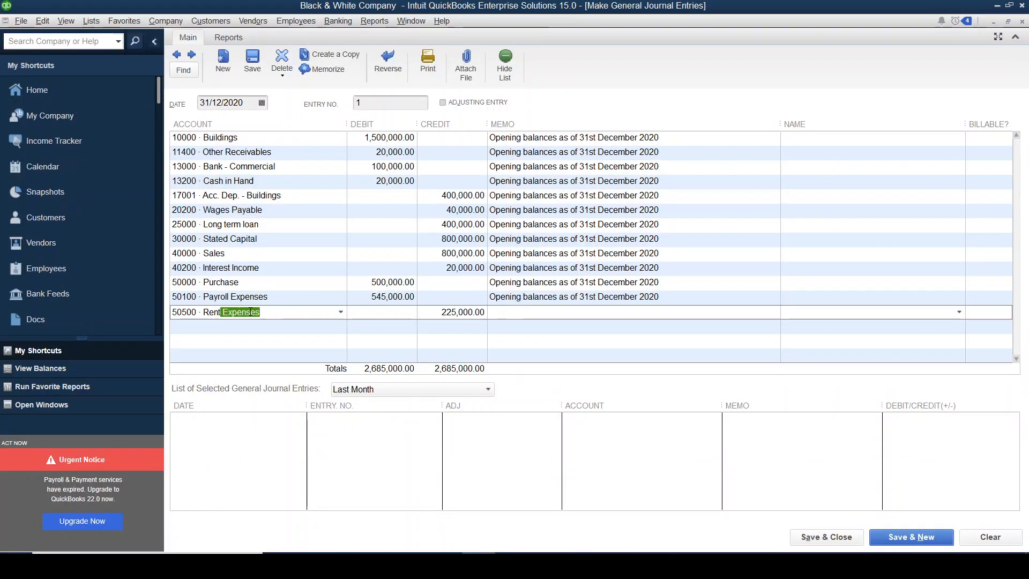
left_click(385, 312)
type("20000")
- Mark the Depreciation - Buildings row in Excel and add that account as the fourteenth QuickBooks journal line with a debit of 50,000
key("alt+Tab")
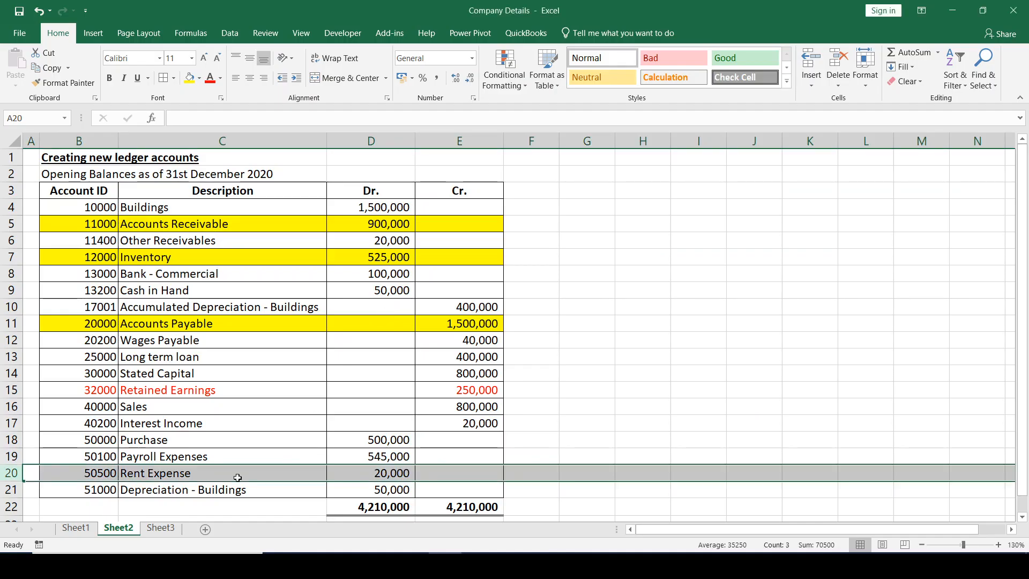
left_click(5, 489)
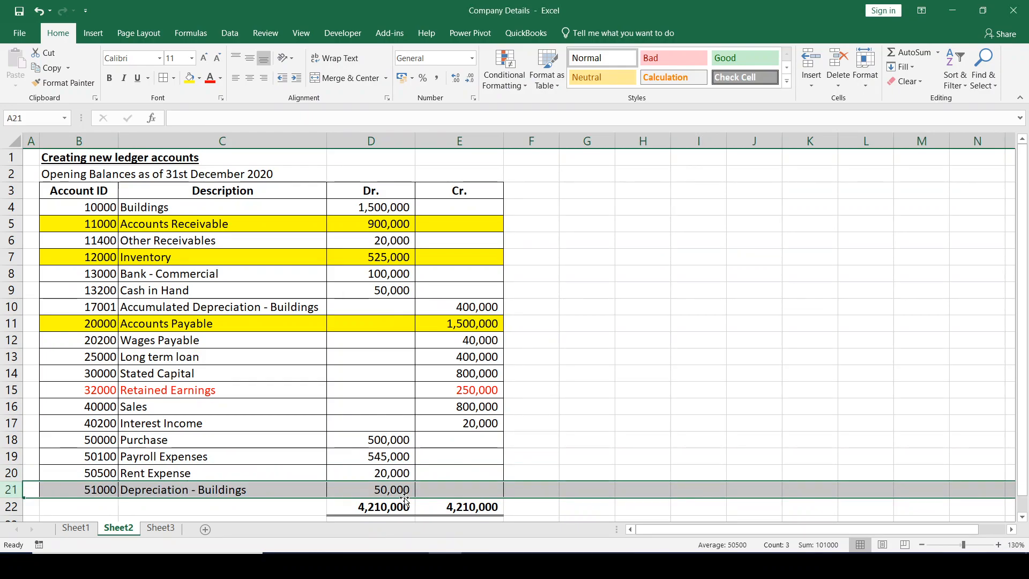
key("alt+Tab")
left_click(234, 327)
type("Depr")
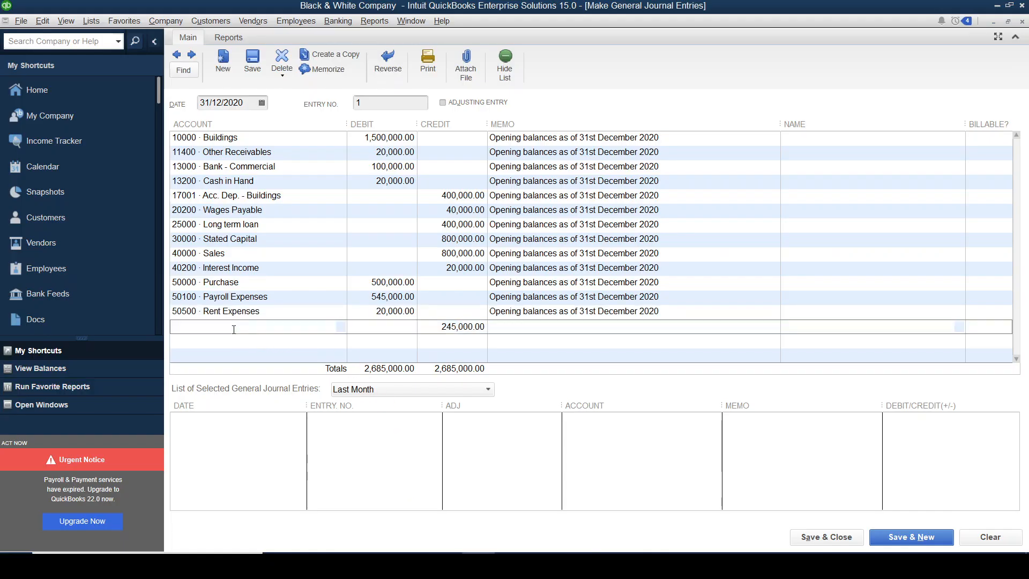
type("e")
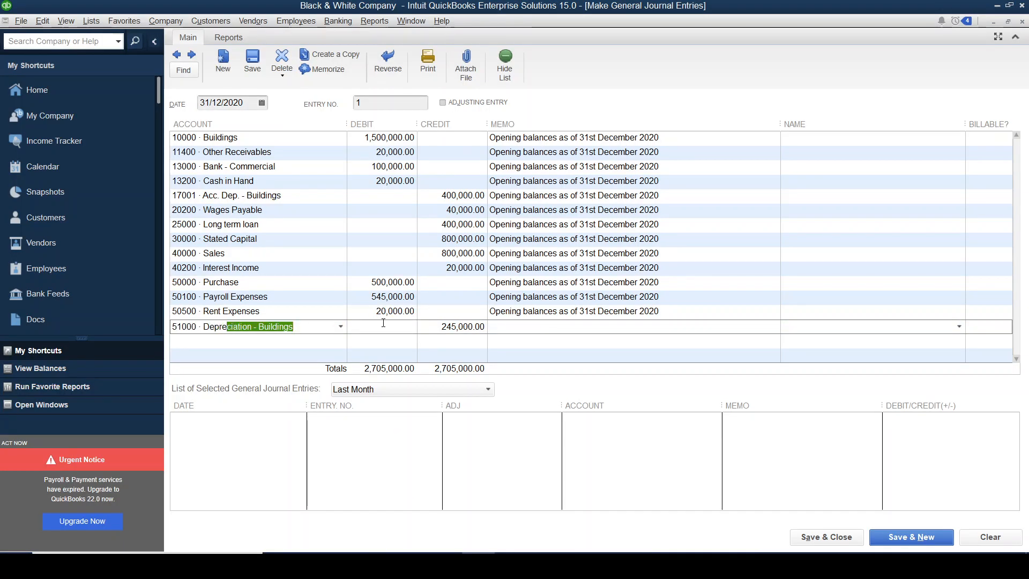
key("Tab")
type("50000")
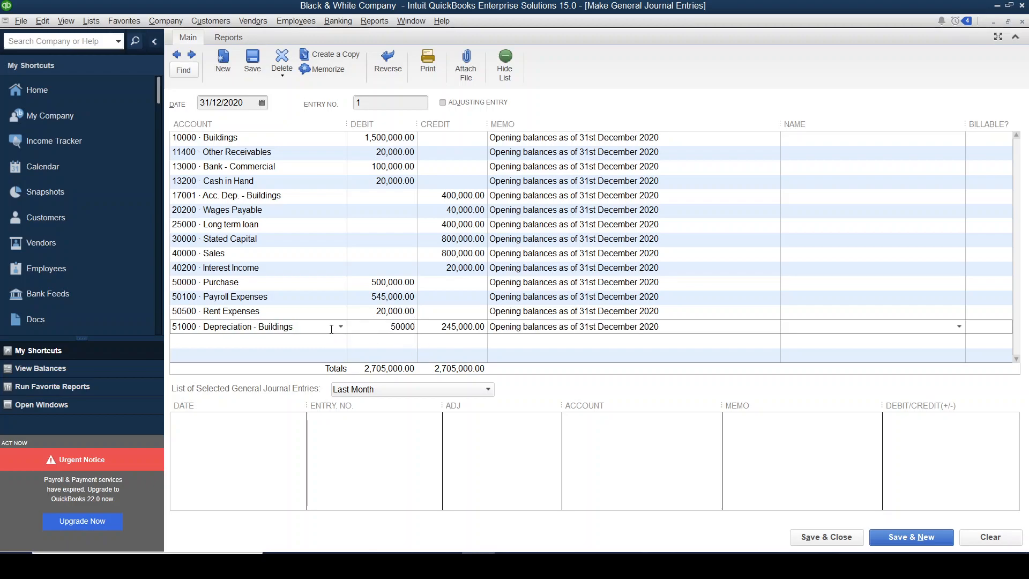
- Add Retained Earnings as the fifteenth QuickBooks journal line with the balancing credit of 295,000, and mark its row in Excel
left_click(281, 340)
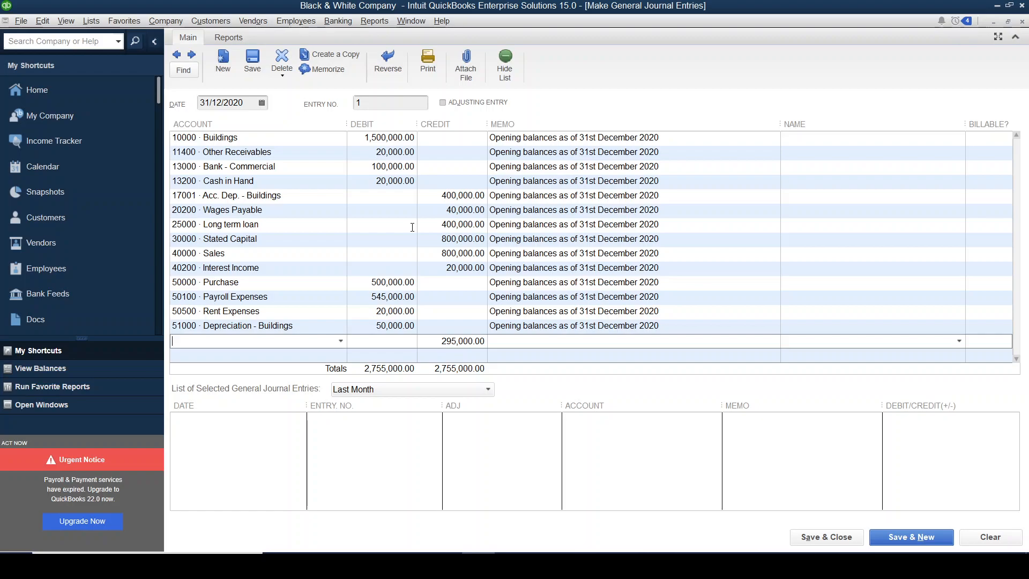
type("Retained Earnings")
key("alt+Tab")
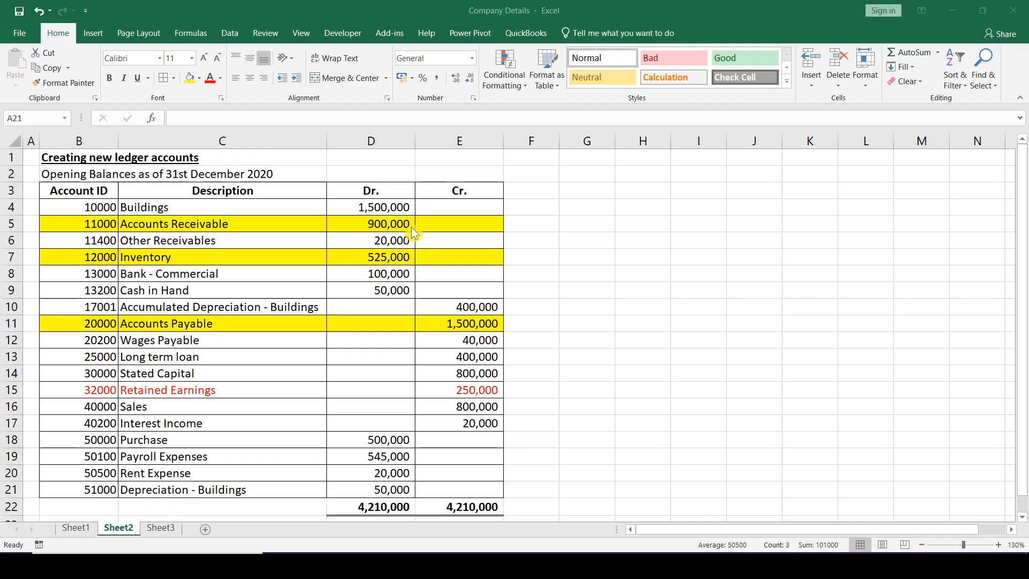
left_click(10, 390)
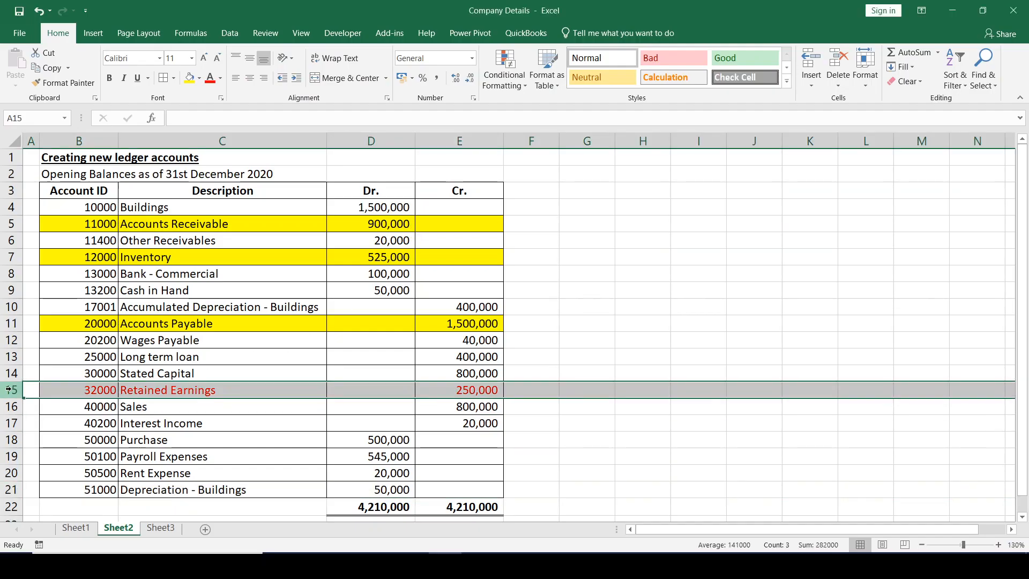
key("alt+Tab")
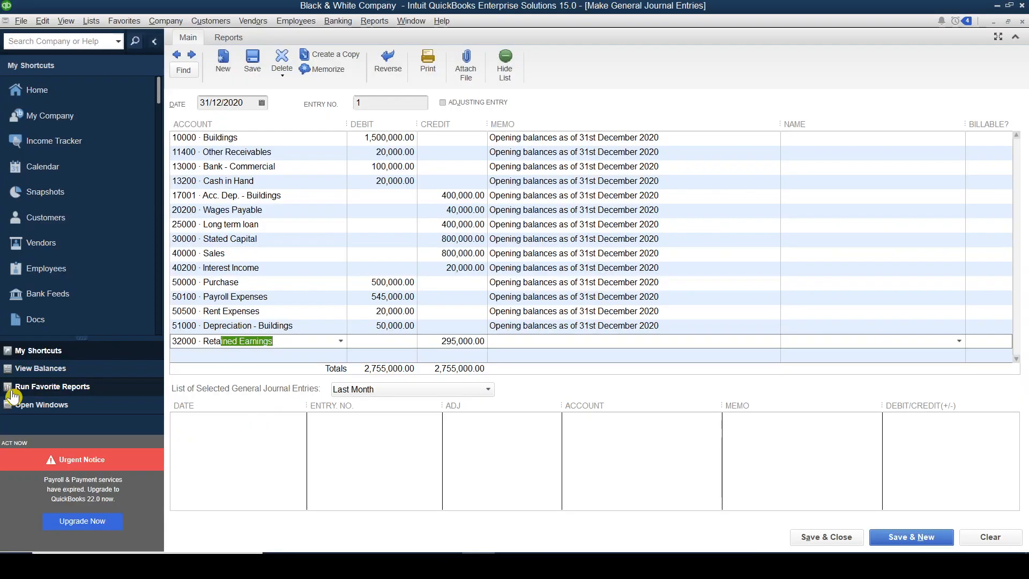
- Compare the Excel amounts for Retained Earnings, Accounts Receivable, Inventory and Accounts Payable with the Retained Earnings credit in the QuickBooks journal
key("alt+Tab")
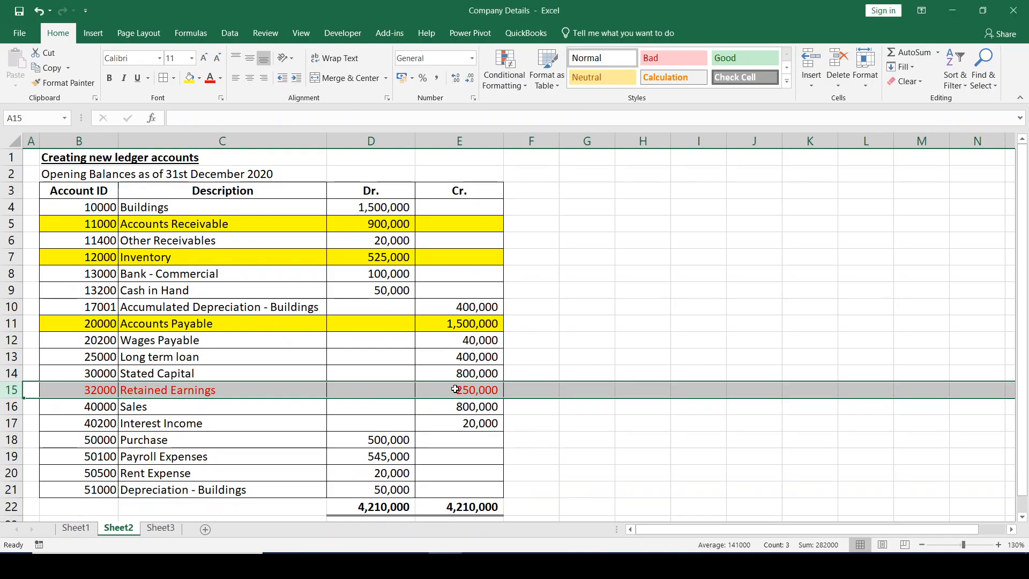
left_click(449, 392)
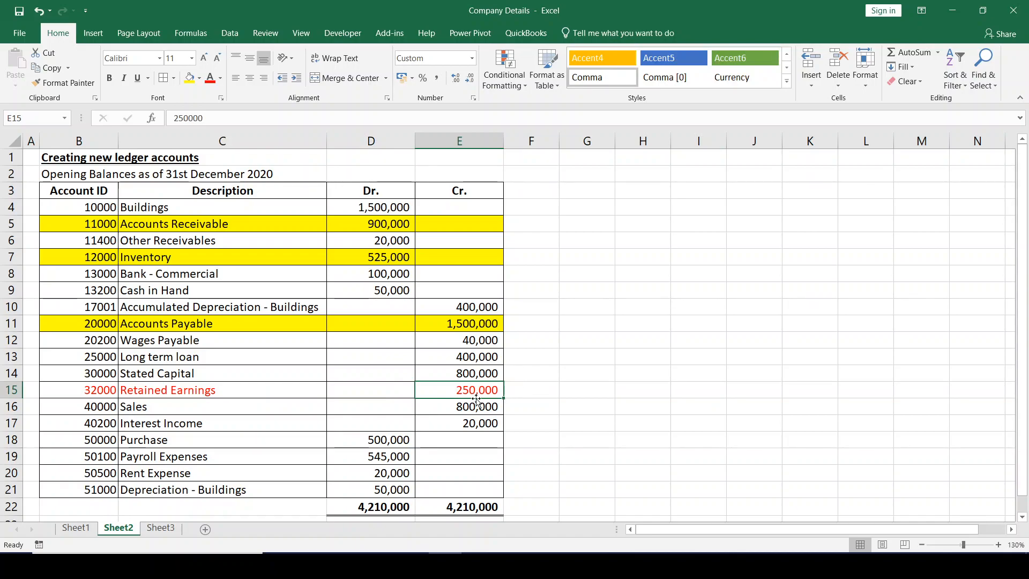
left_click(390, 243)
left_click(388, 225)
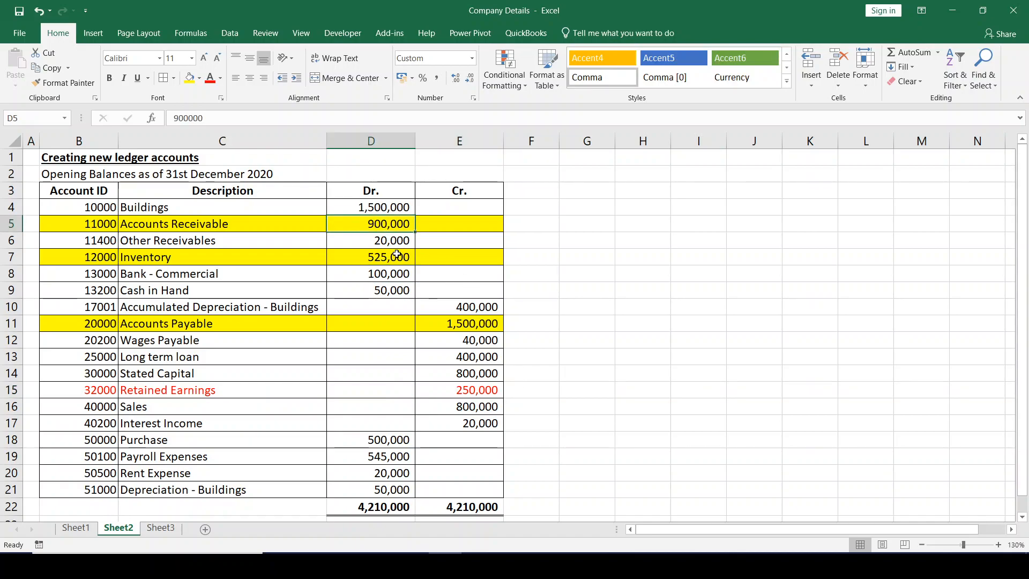
left_click(397, 255)
left_click(499, 325)
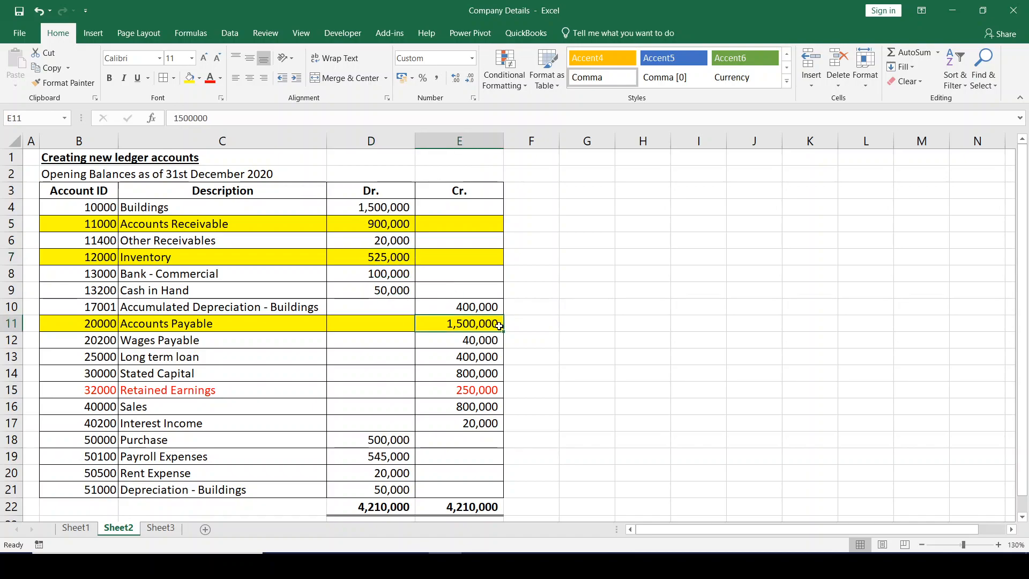
left_click(447, 390)
key("alt+Tab")
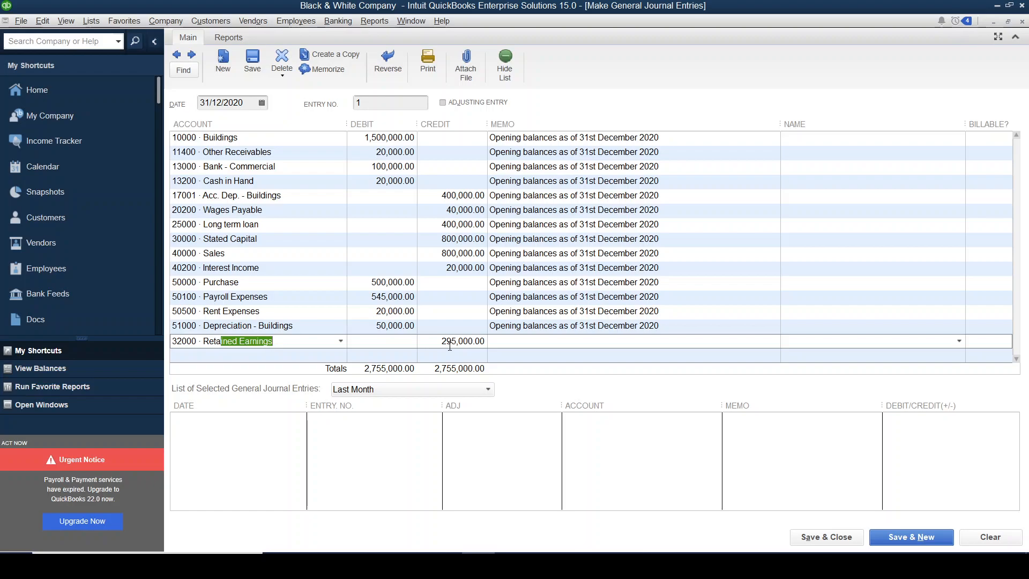
key("alt+Tab")
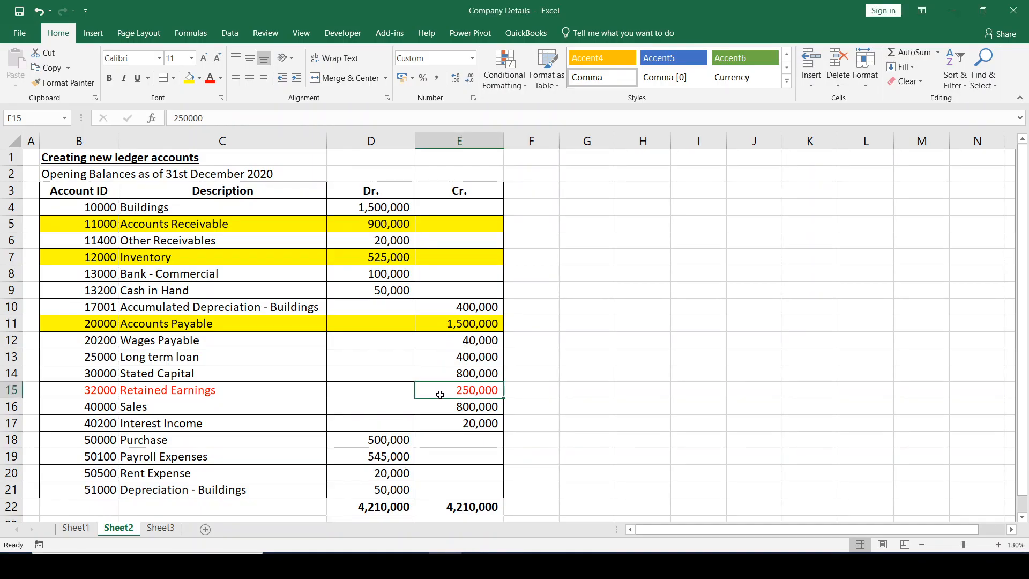
- Return to QuickBooks, save and close the opening balances journal entry, and dismiss the fixed asset tracking notice
key("alt+Tab")
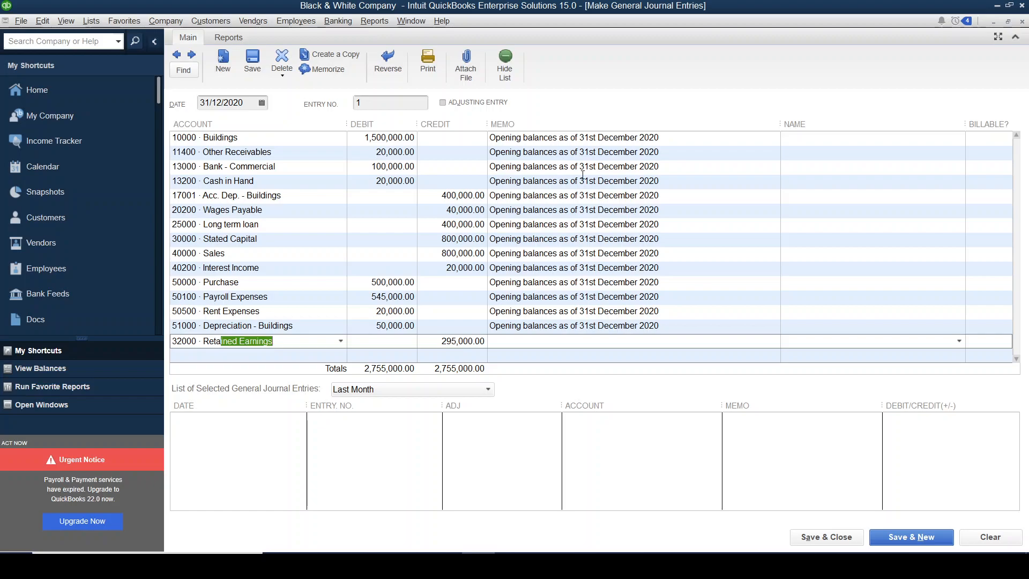
left_click(829, 537)
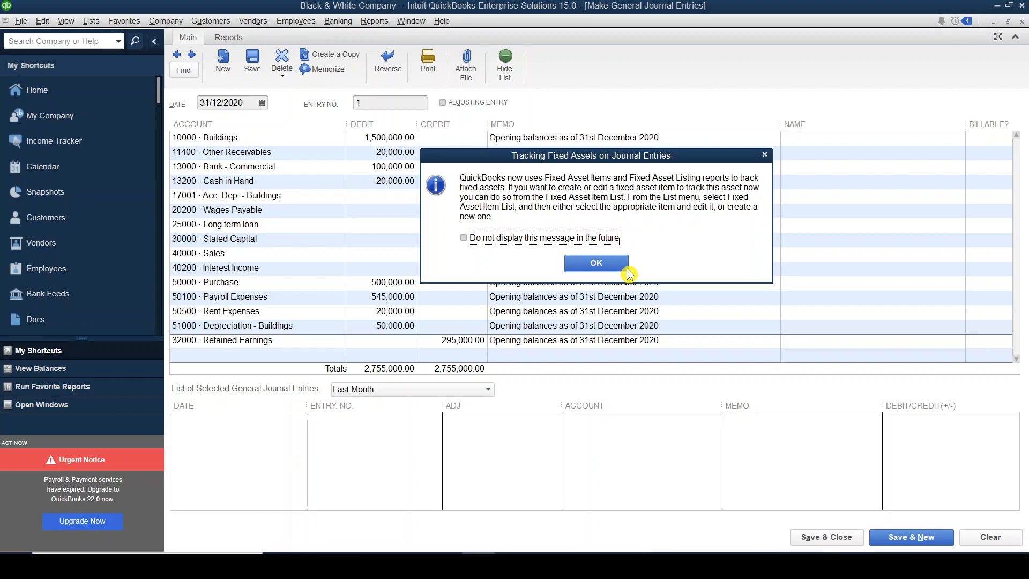
left_click(767, 159)
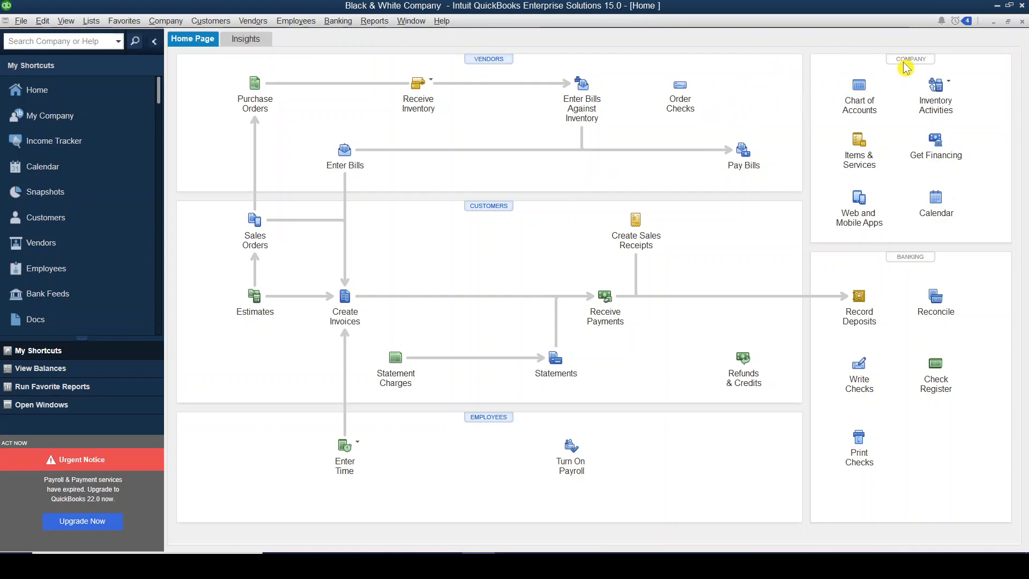
- View the Interest Income QuickReport from the chart of accounts for 01/01/2020 to 31/12/2020, and close the report and the account list
left_click(859, 87)
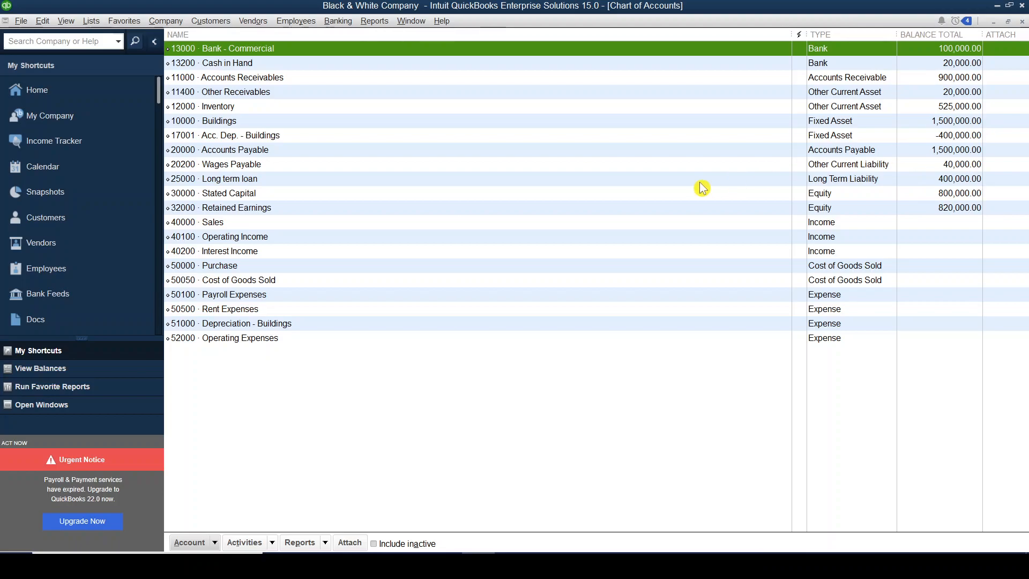
double_click(434, 252)
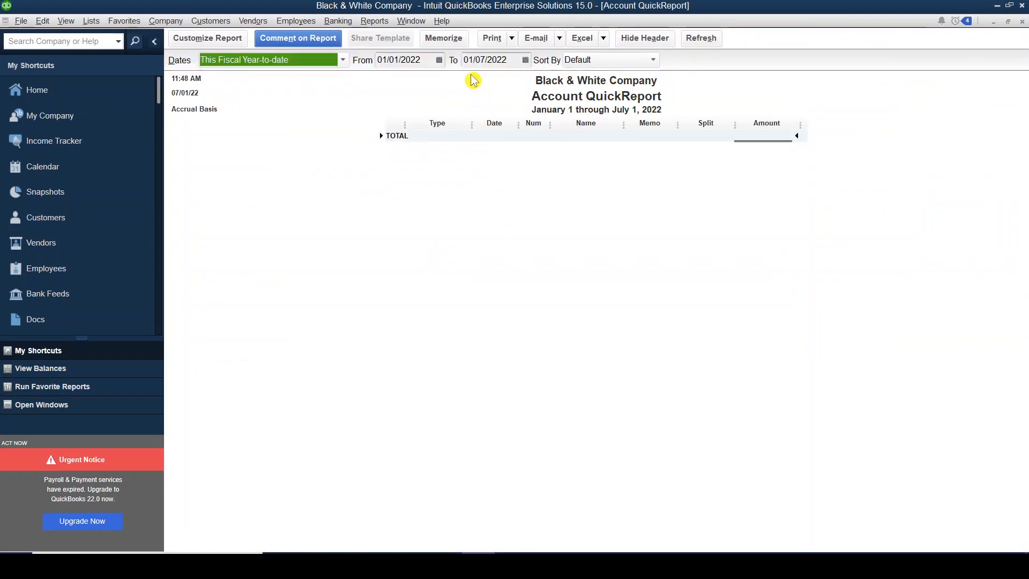
left_click_drag(422, 59, 378, 60)
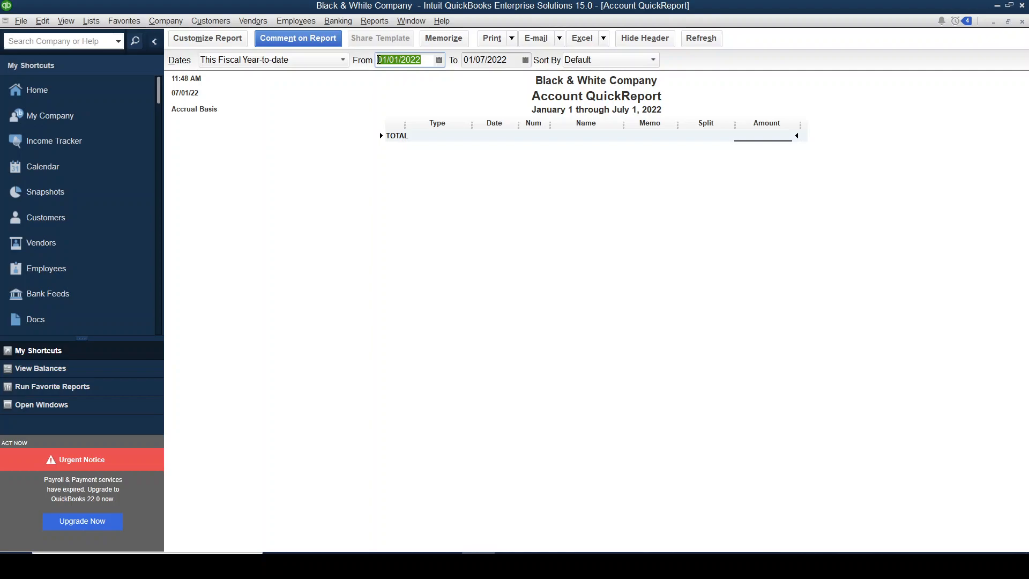
type("01/01/")
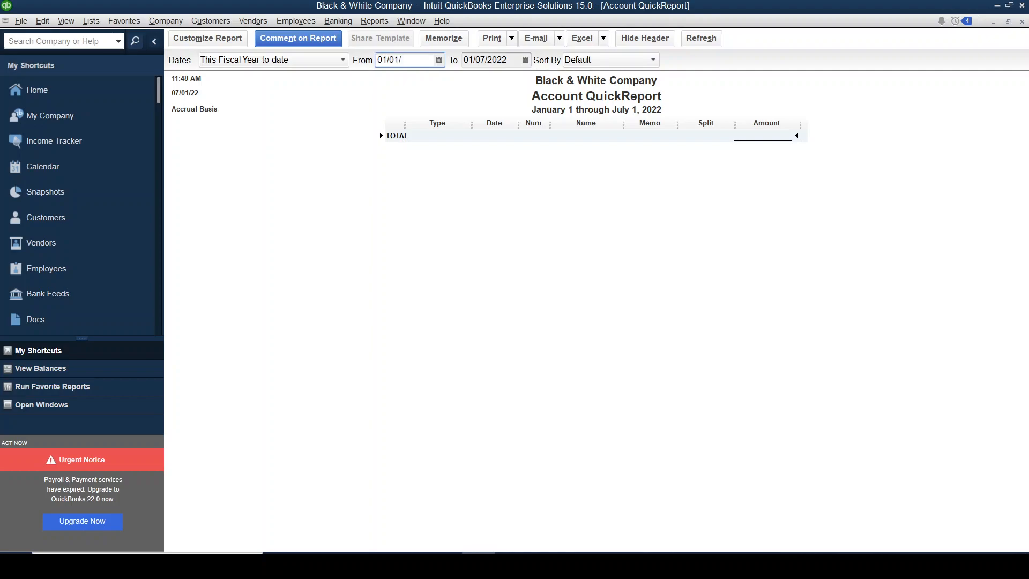
type("2020")
key("Tab")
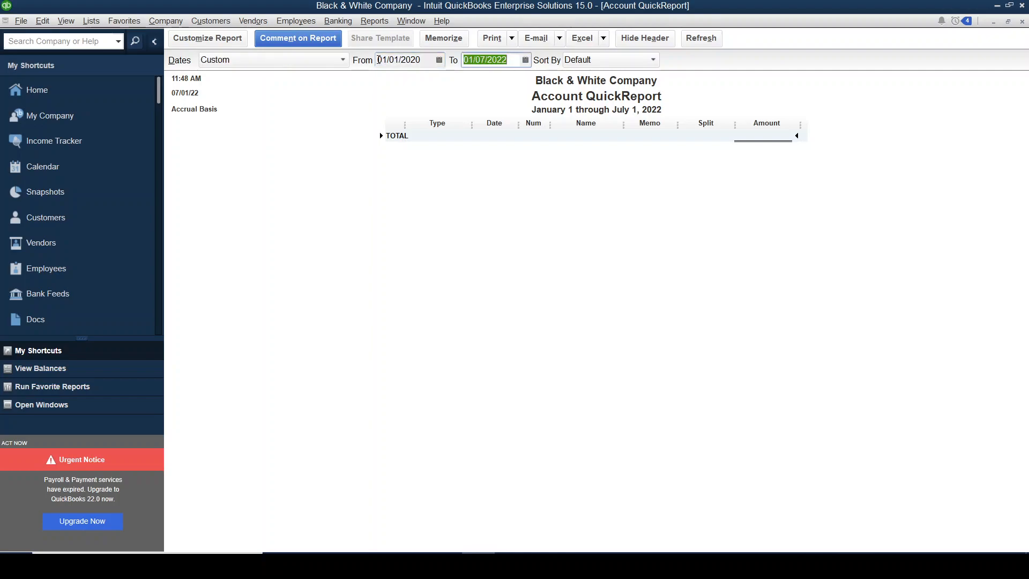
type("31/12/20")
left_click(277, 145)
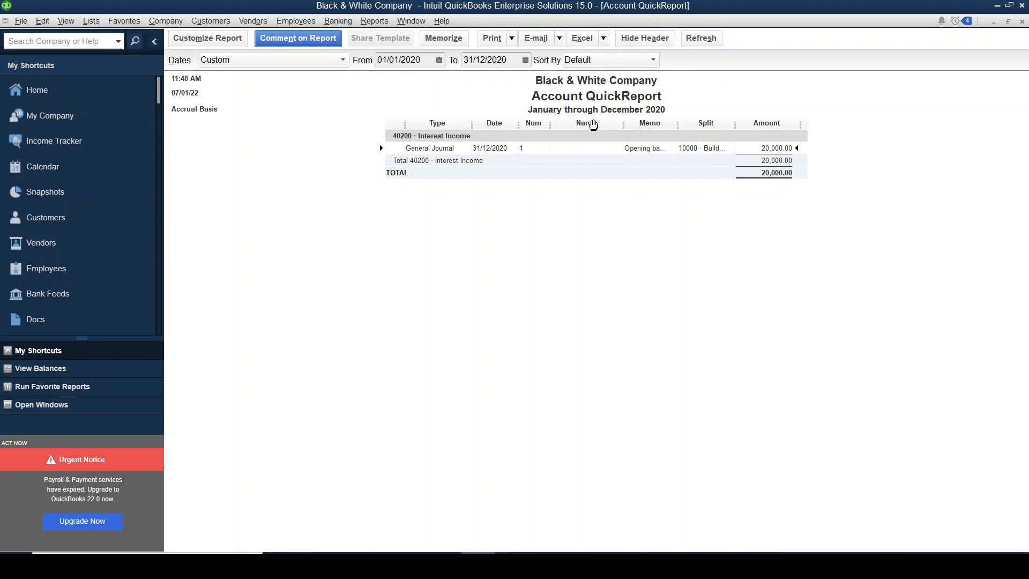
left_click(1022, 23)
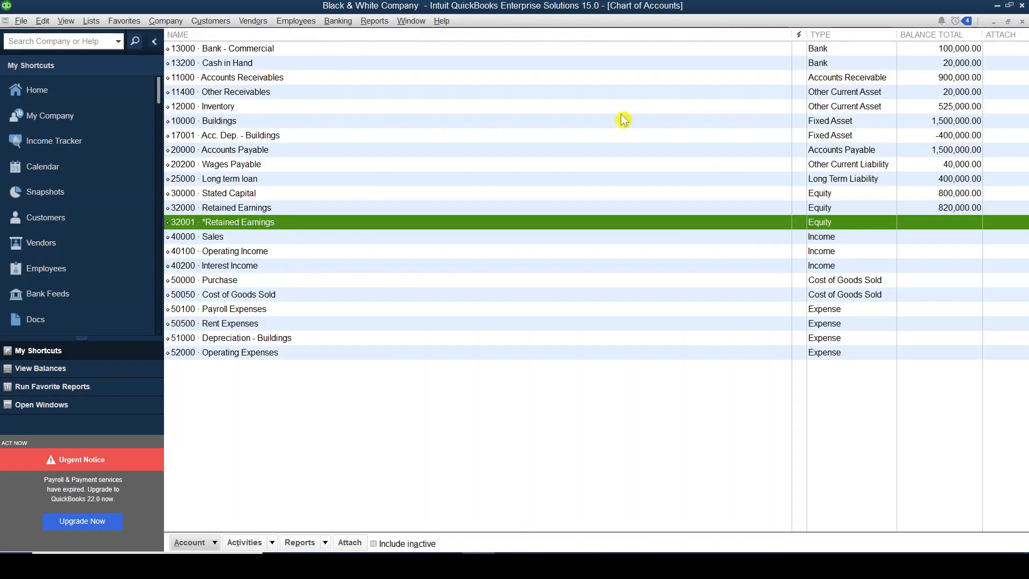
left_click(1023, 22)
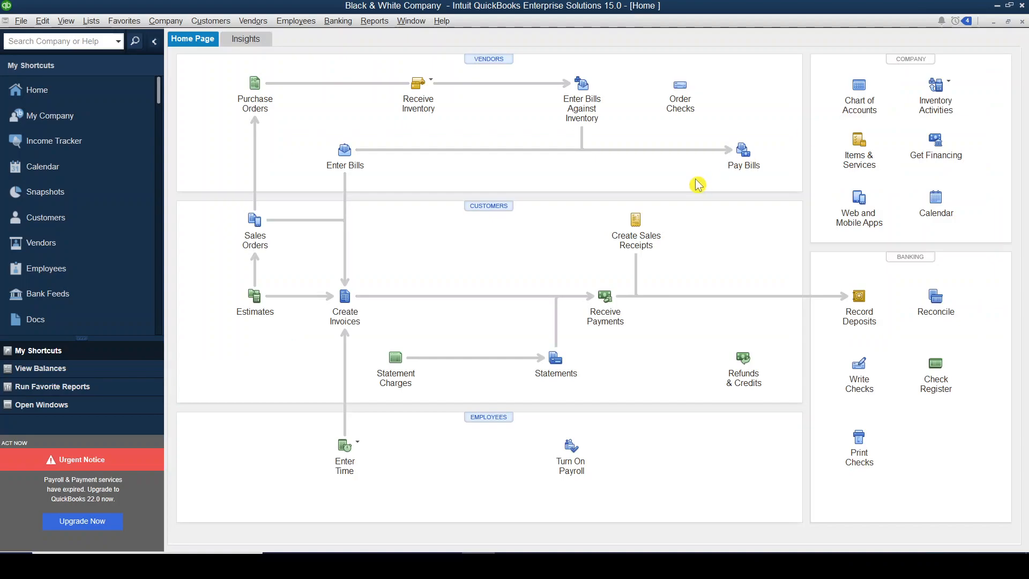